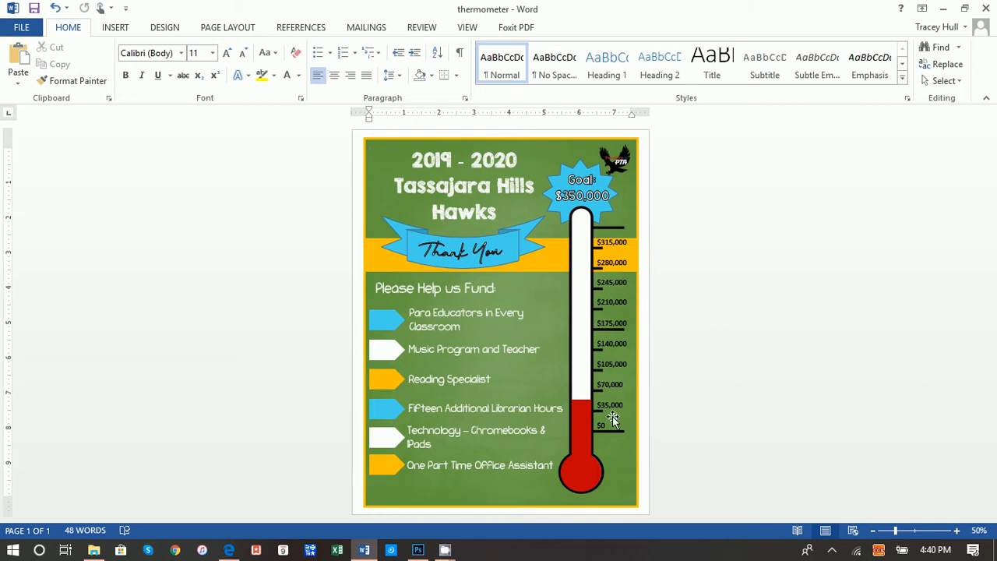
# - Raise the thermometer's red fill to about the $175,000 mark
pyautogui.click(581, 419)
pyautogui.moveTo(580, 400); pyautogui.dragTo(580, 331)
pyautogui.click(766, 327)
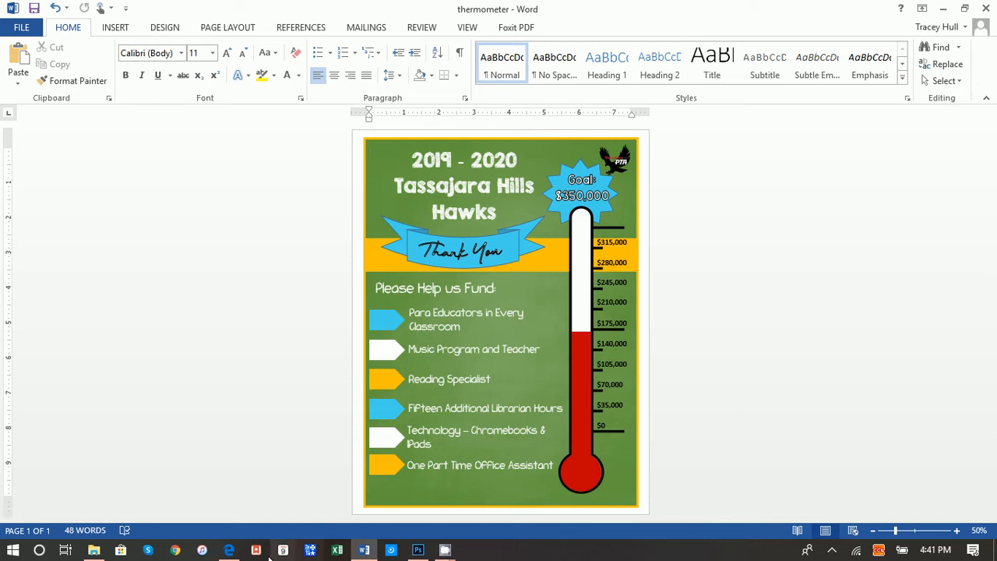
# - Switch to the Edge browser and look through the YouTube channel's uploaded tutorial videos
pyautogui.click(229, 550)
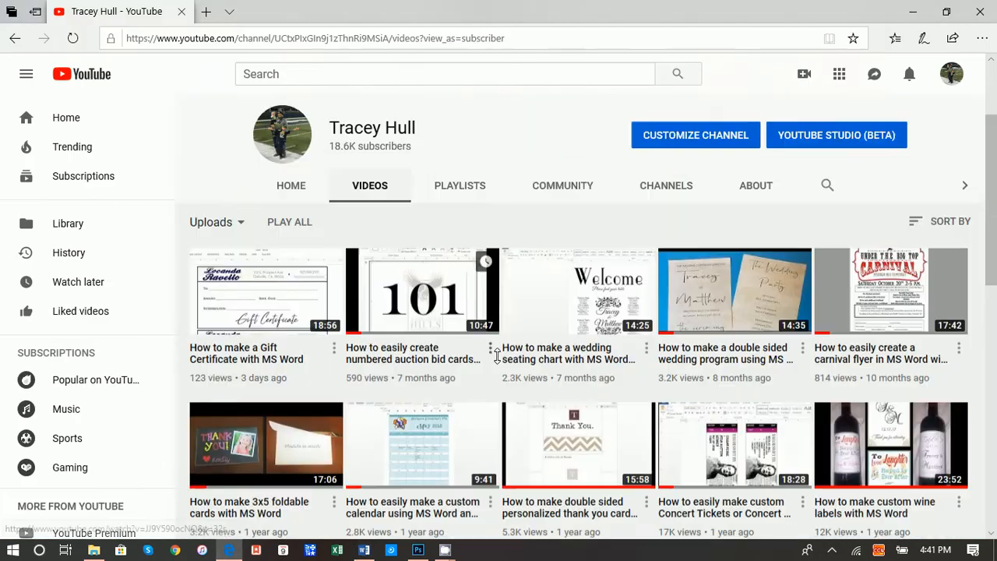
pyautogui.scroll(-3, 705, 370)
pyautogui.scroll(-6, 705, 371)
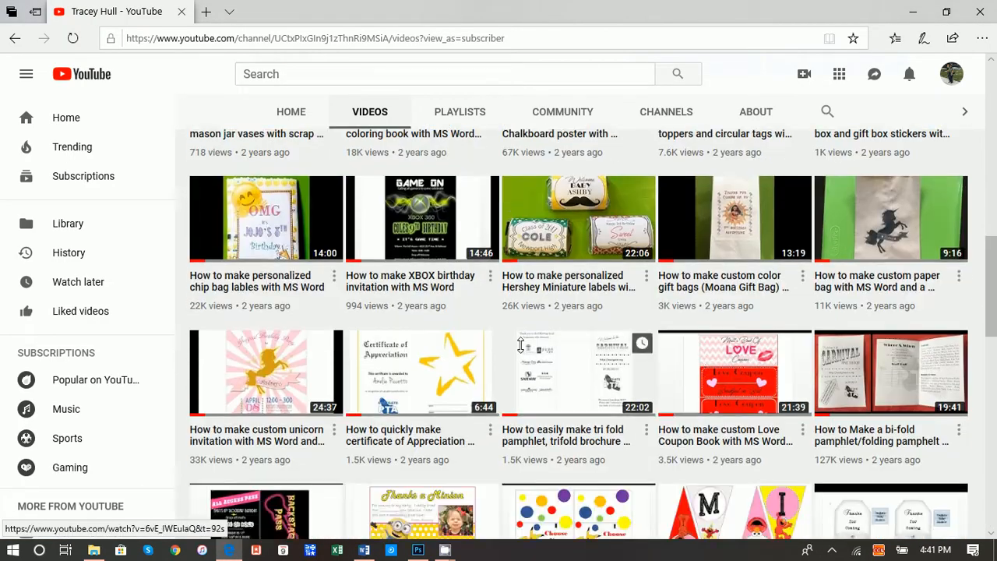
pyautogui.scroll(-4, 706, 371)
pyautogui.scroll(-4, 423, 310)
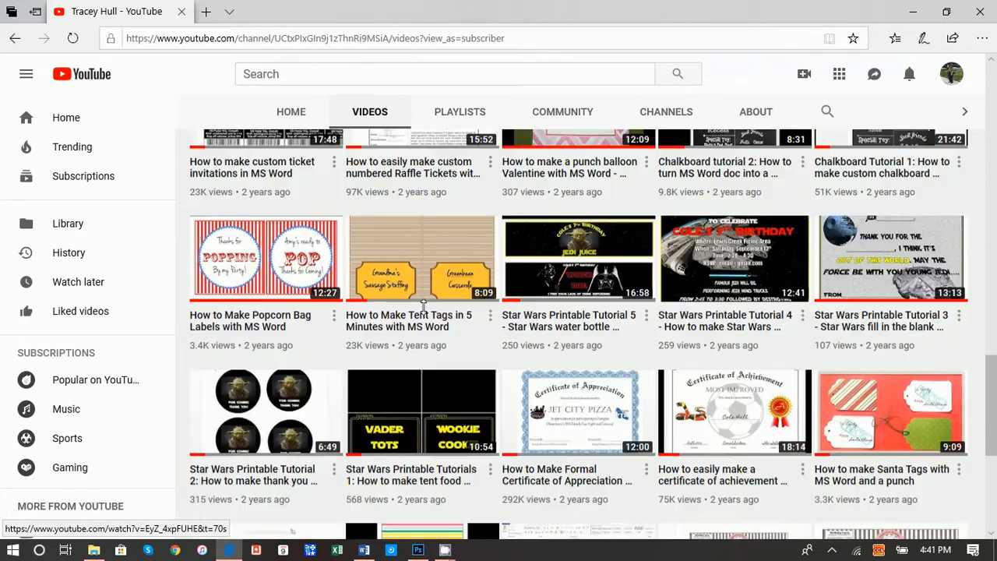
pyautogui.scroll(-2, 720, 371)
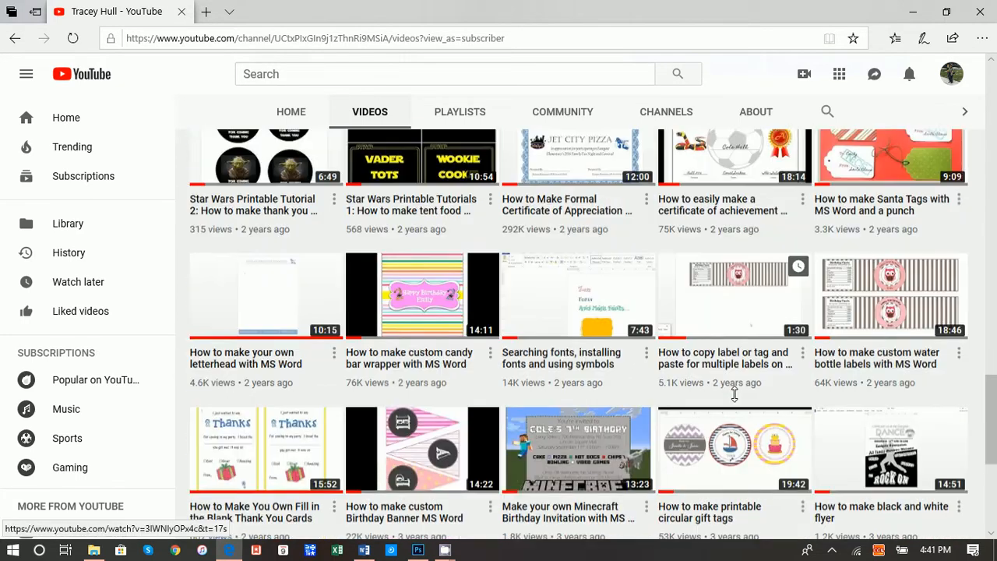
pyautogui.scroll(-1, 735, 291)
pyautogui.scroll(-3, 735, 291)
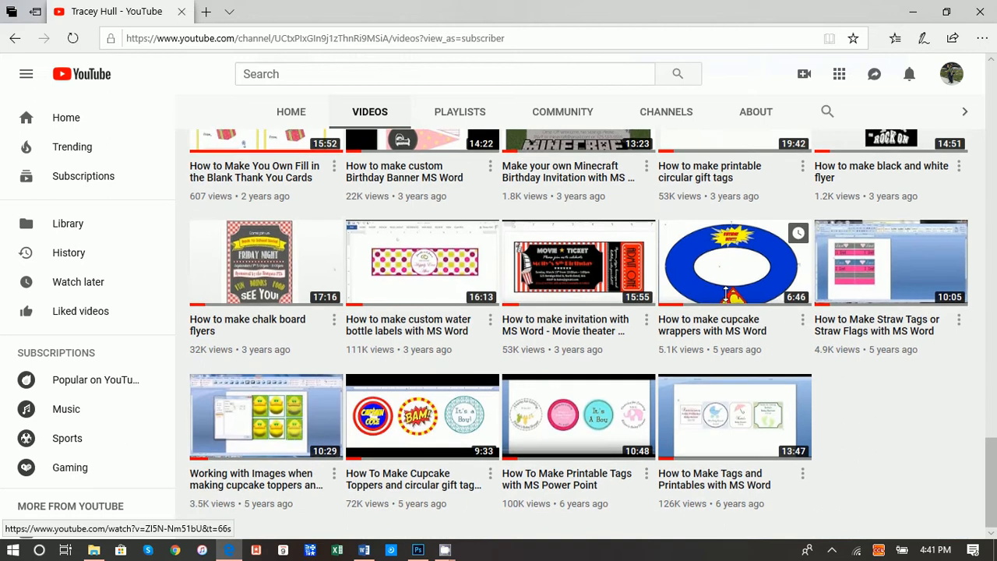
pyautogui.scroll(3, 722, 287)
pyautogui.scroll(1, 723, 288)
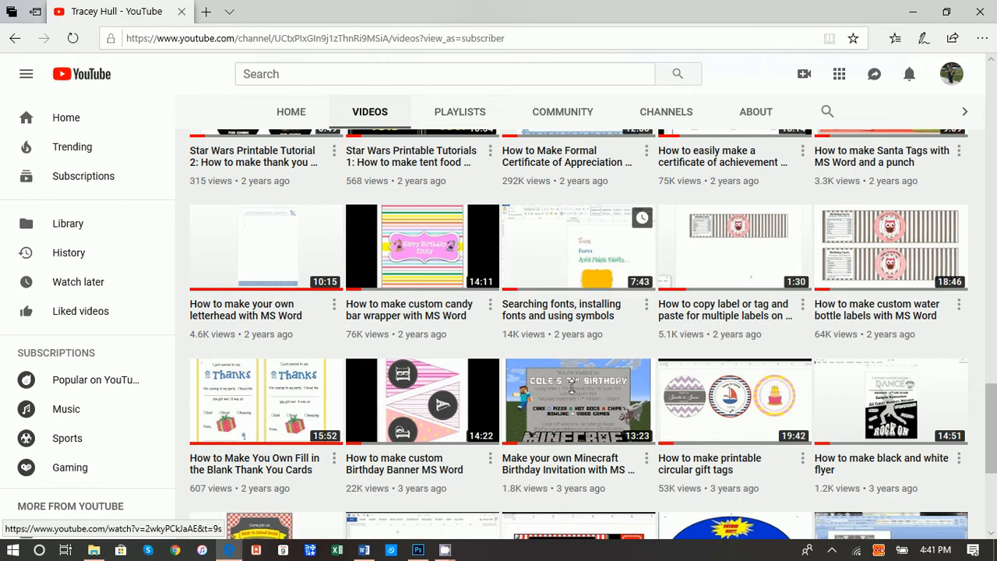
# - Switch back to the thermometer poster in Word and lower the red fill to between the $105,000 and $140,000 marks
pyautogui.click(363, 550)
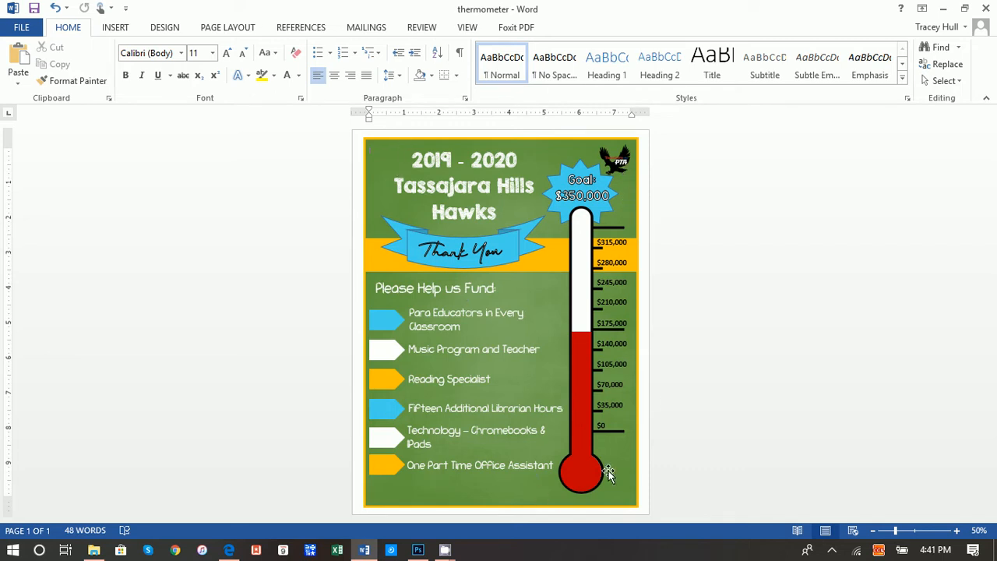
pyautogui.click(579, 351)
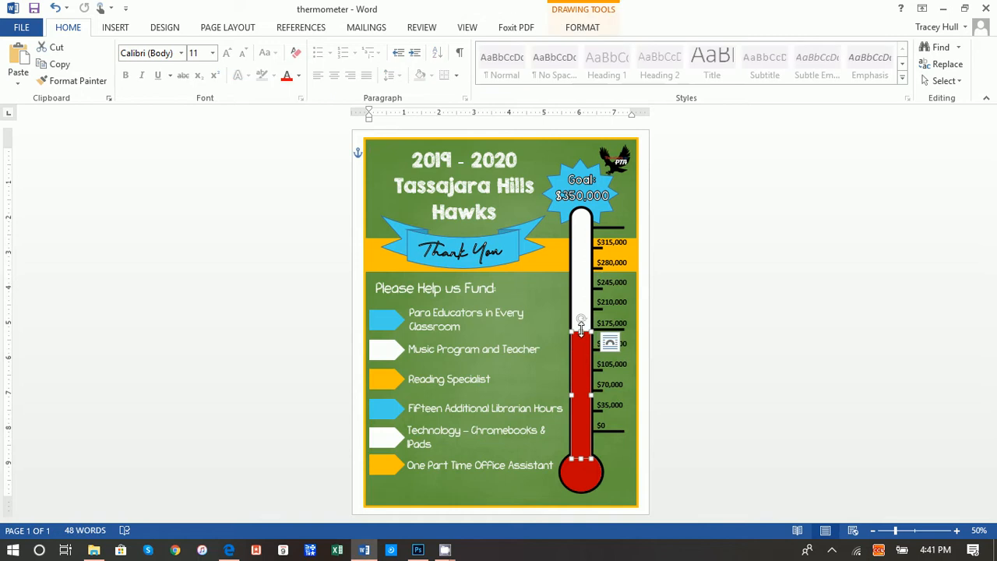
pyautogui.moveTo(581, 332); pyautogui.dragTo(581, 359)
pyautogui.click(763, 377)
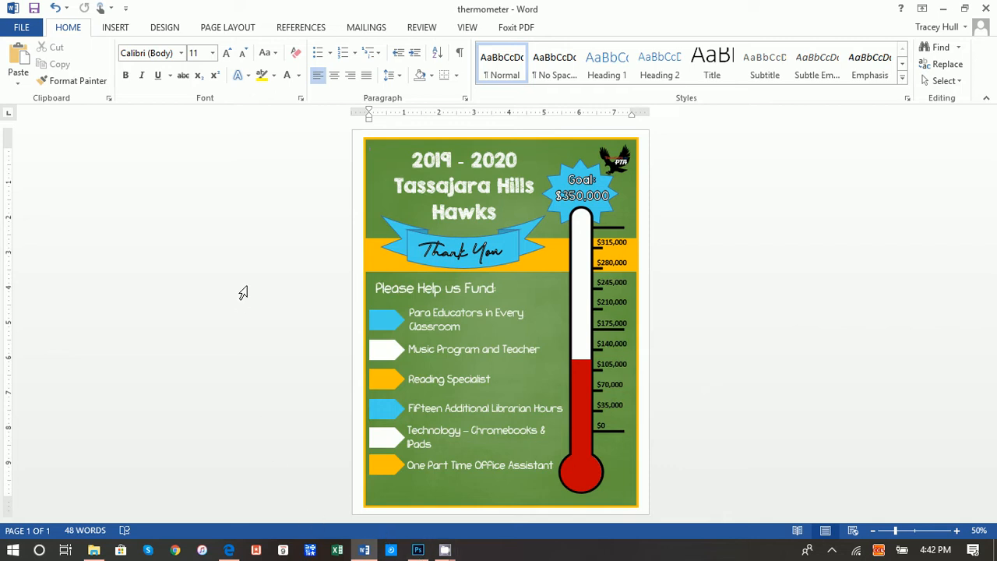
# - Create a new blank document
pyautogui.click(230, 243)
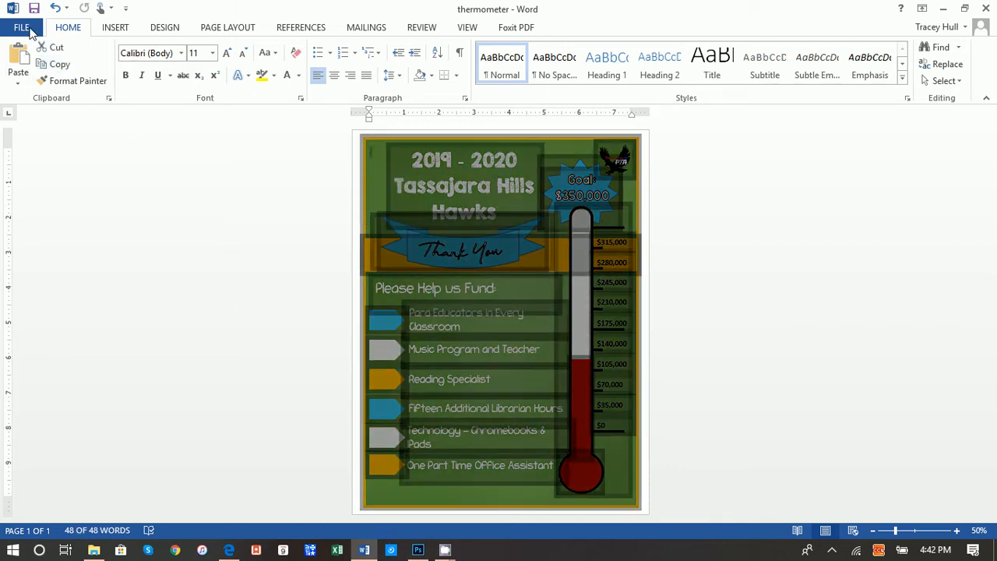
pyautogui.click(21, 27)
pyautogui.click(40, 92)
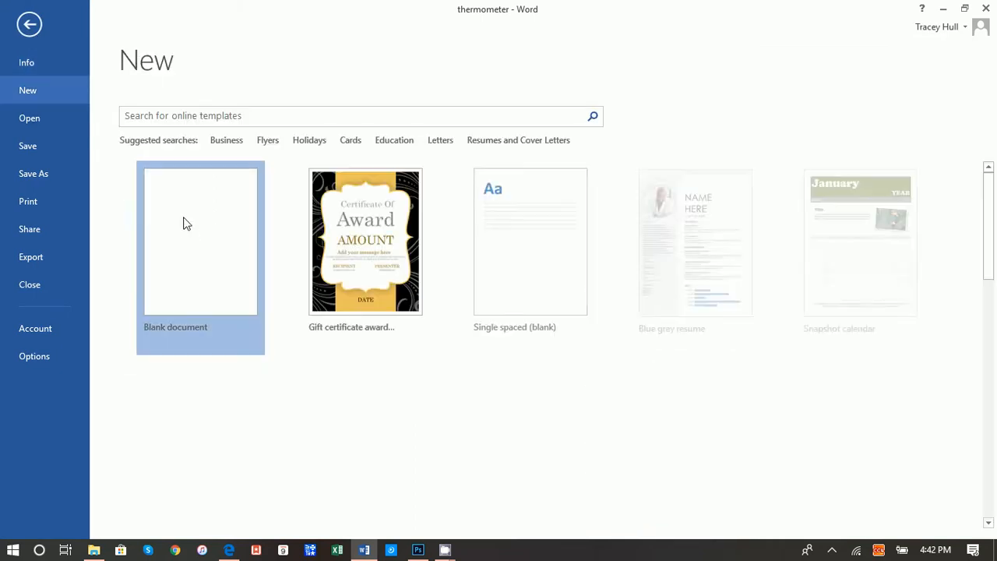
pyautogui.click(185, 222)
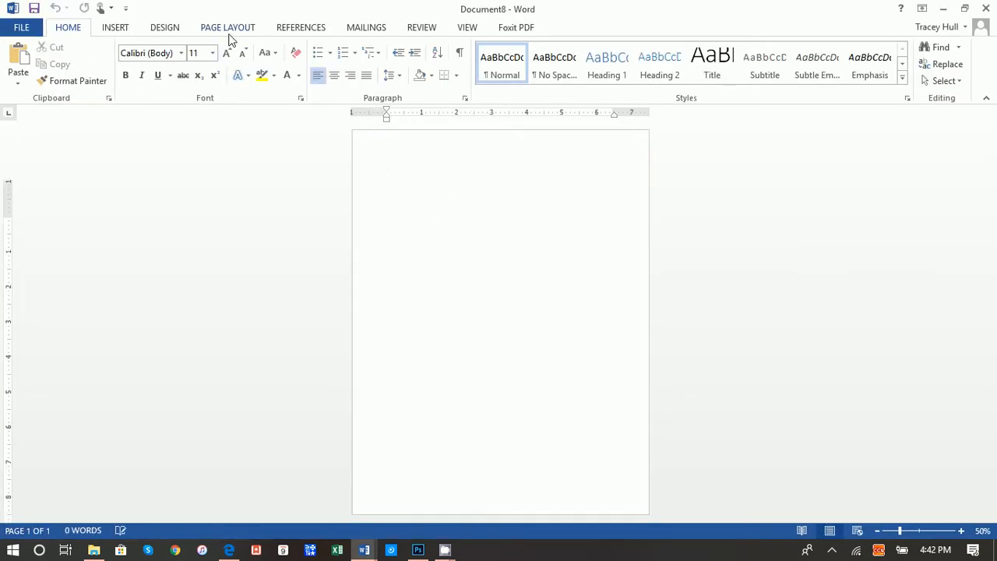
# - Set the page margins to Narrow, 0.5" on all sides
pyautogui.click(227, 28)
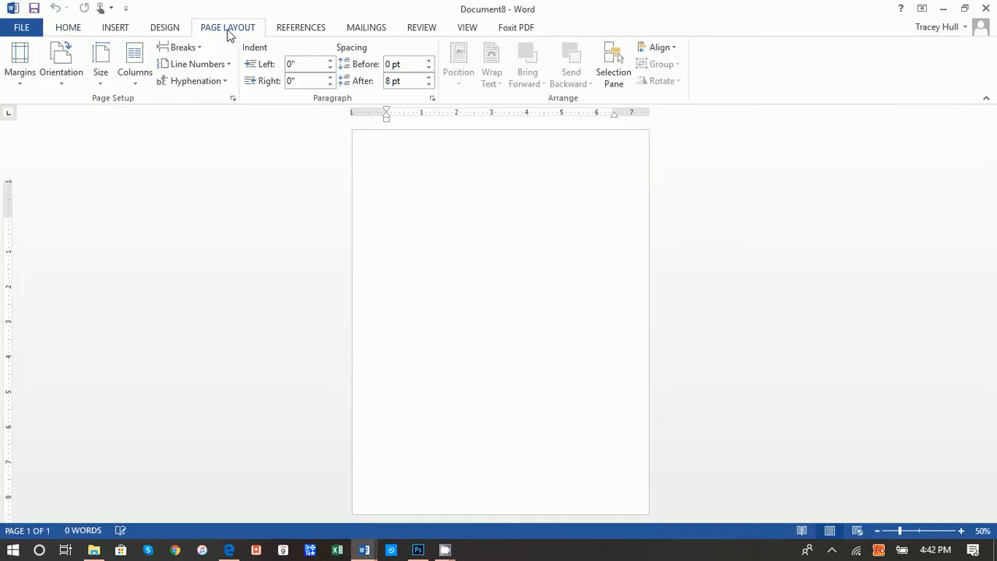
pyautogui.click(23, 66)
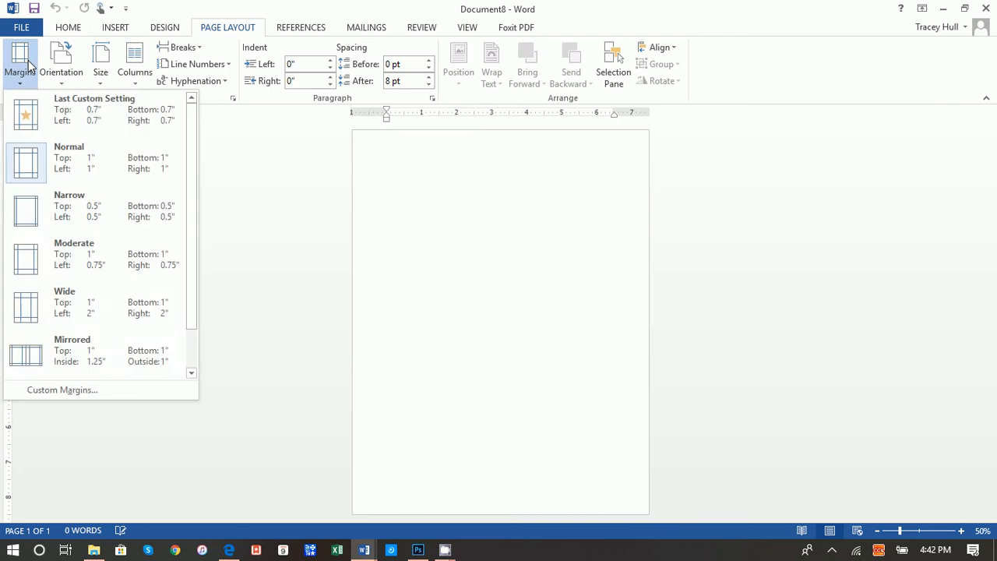
pyautogui.click(67, 210)
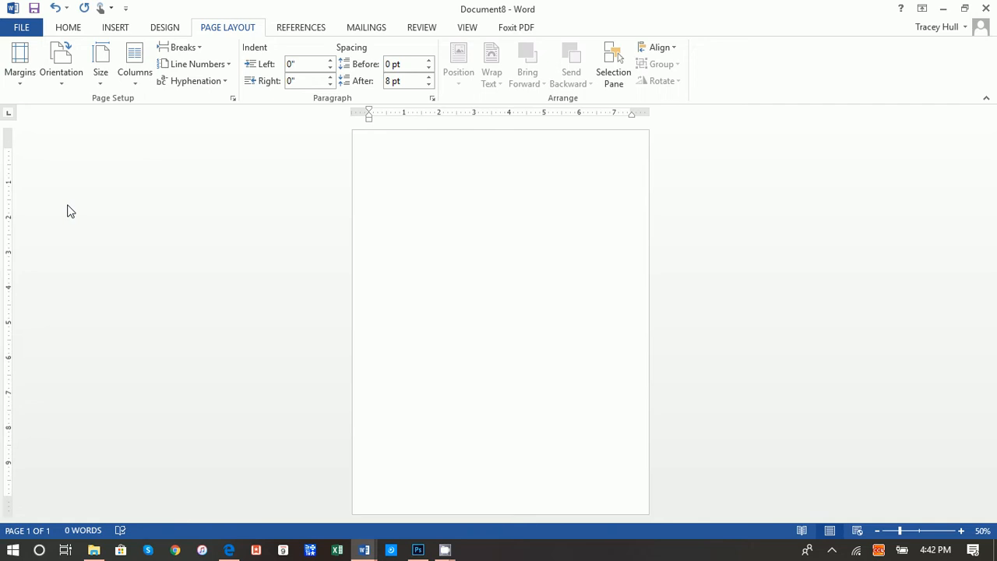
# - Insert a 1" by 1" rectangle near the page's upper-left corner
pyautogui.click(117, 29)
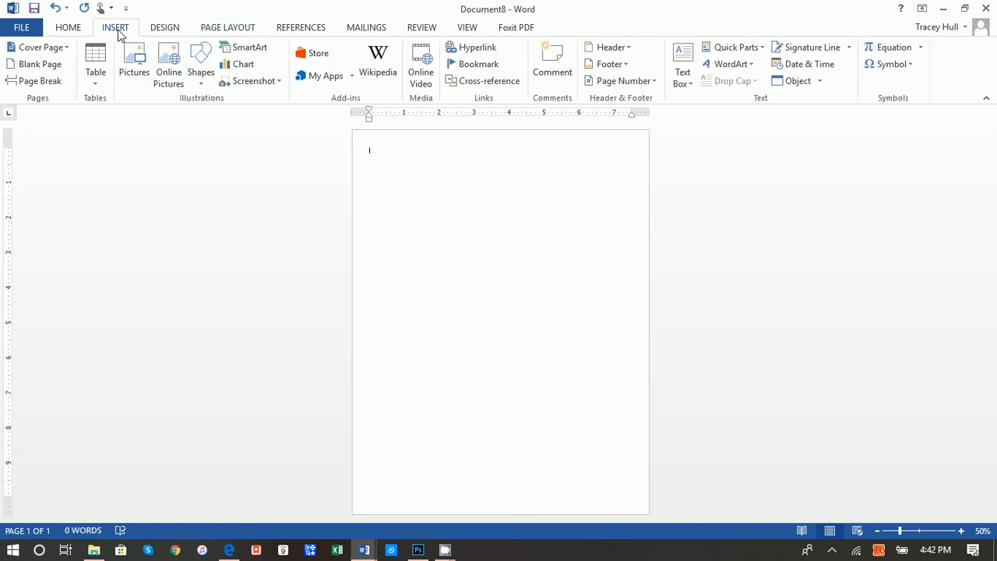
pyautogui.click(200, 62)
pyautogui.click(196, 193)
pyautogui.click(377, 156)
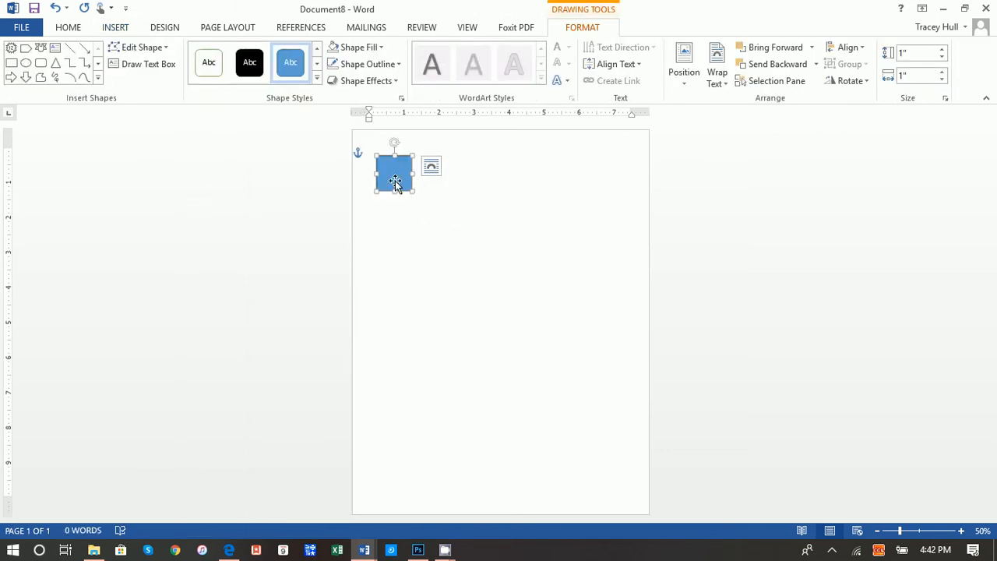
# - Align the rectangle with the upper-left margin corner and enlarge it to fill the whole area inside the margins
pyautogui.moveTo(398, 179); pyautogui.dragTo(388, 170)
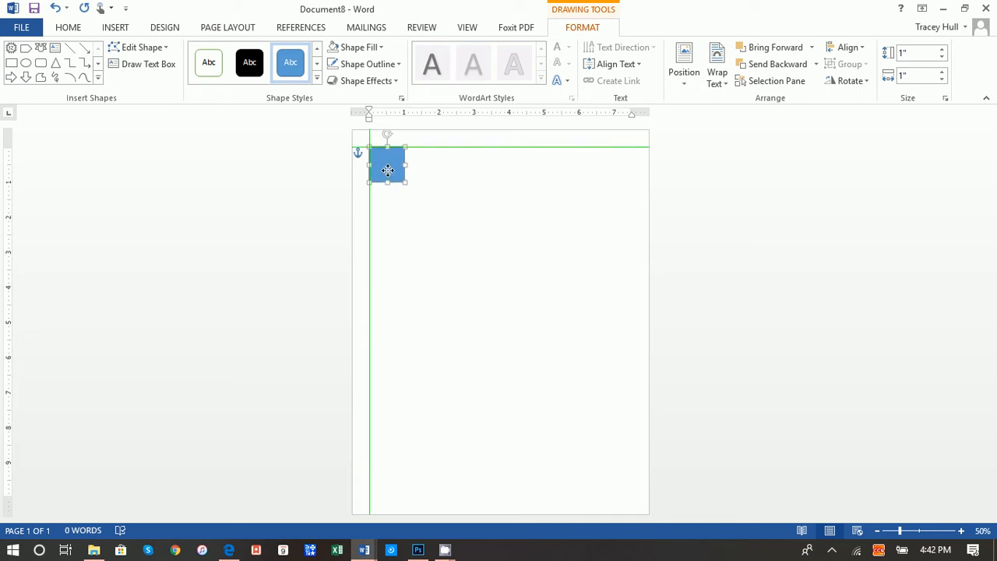
pyautogui.moveTo(388, 170); pyautogui.dragTo(388, 166)
pyautogui.moveTo(388, 166); pyautogui.dragTo(388, 166)
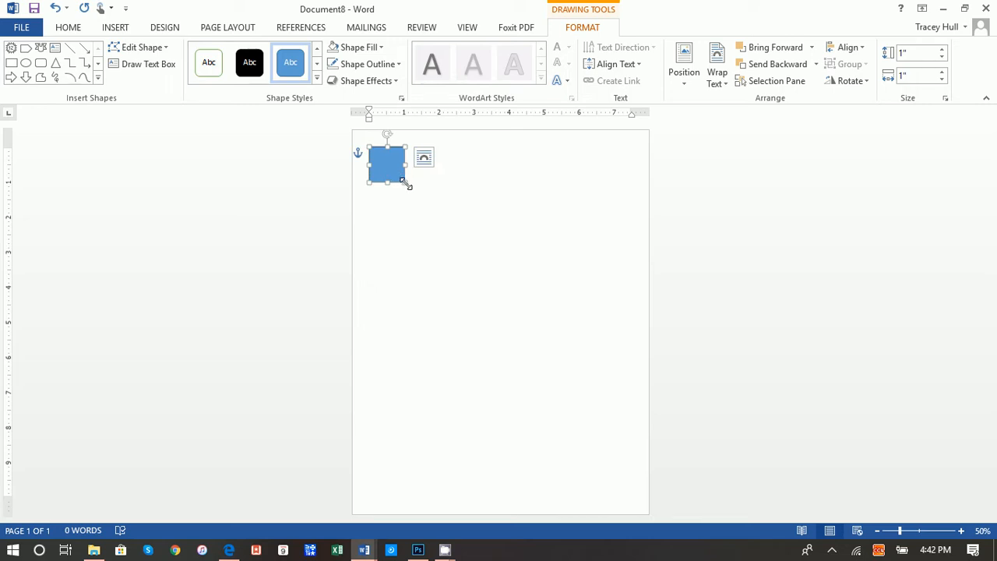
pyautogui.moveTo(404, 182); pyautogui.dragTo(636, 498)
pyautogui.click(690, 456)
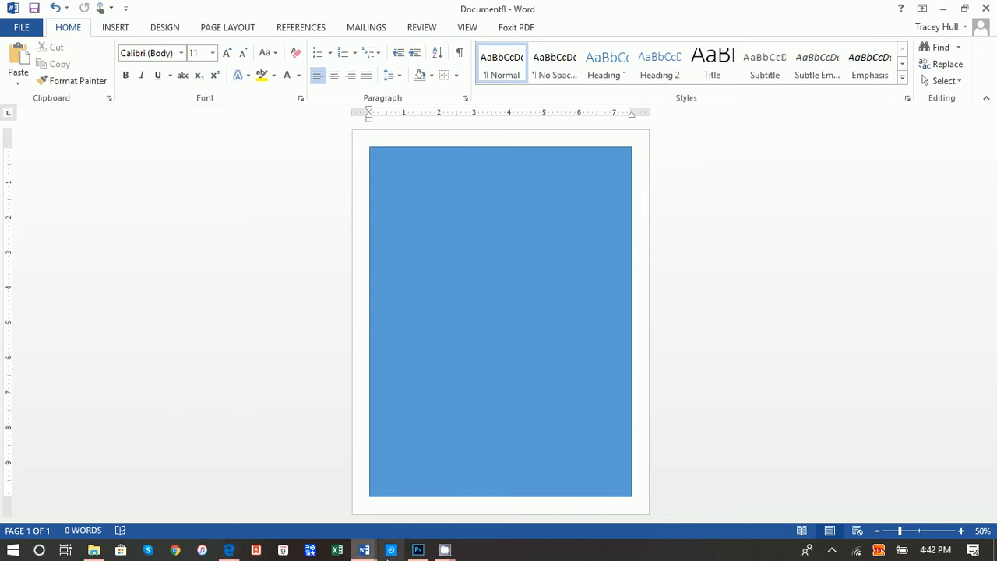
# - Switch to the thermometer document and examine the finished poster's background
pyautogui.moveTo(364, 550)
pyautogui.click(327, 525)
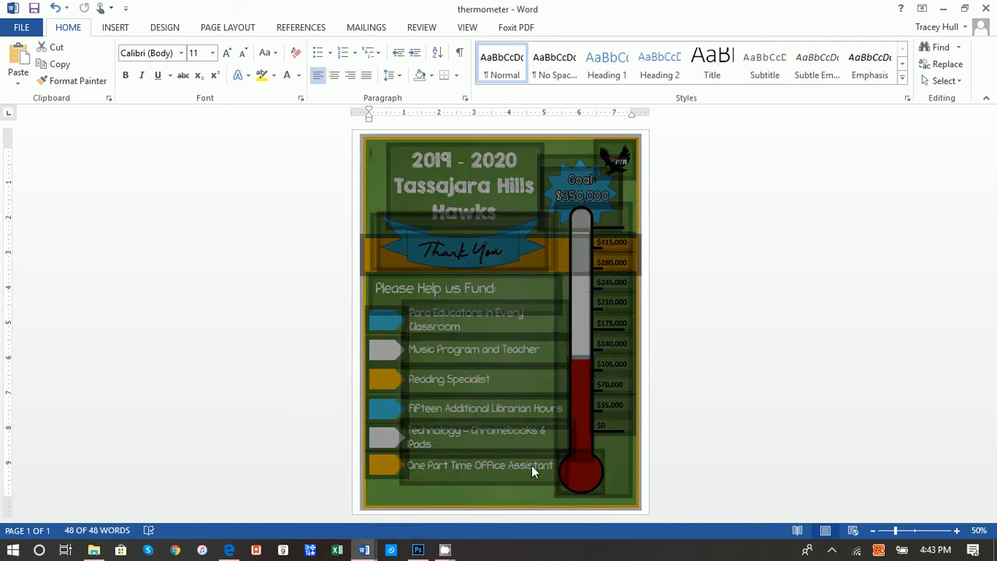
pyautogui.click(660, 450)
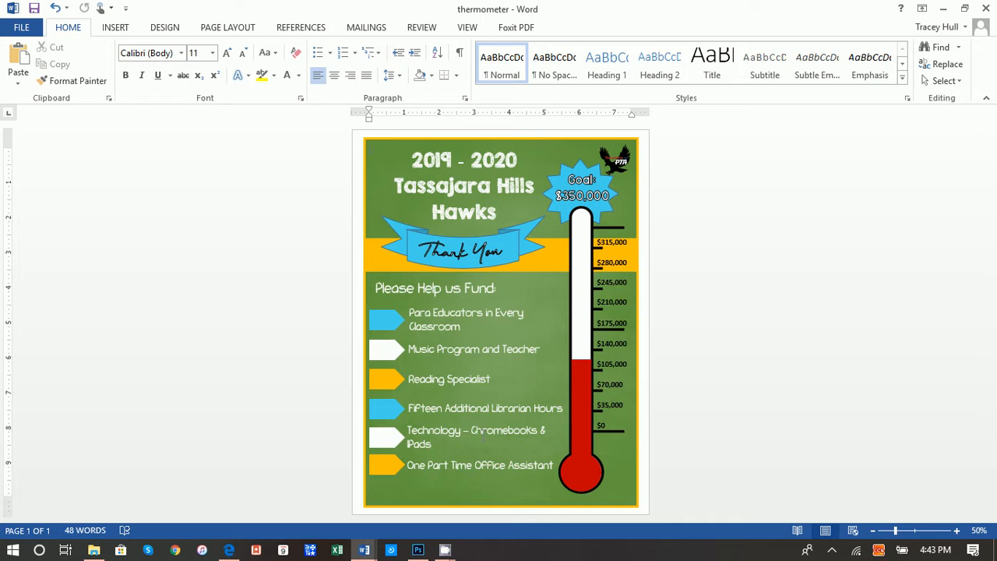
# - Switch to the Edge browser and open google.com
pyautogui.click(229, 549)
pyautogui.scroll(8, 458, 70)
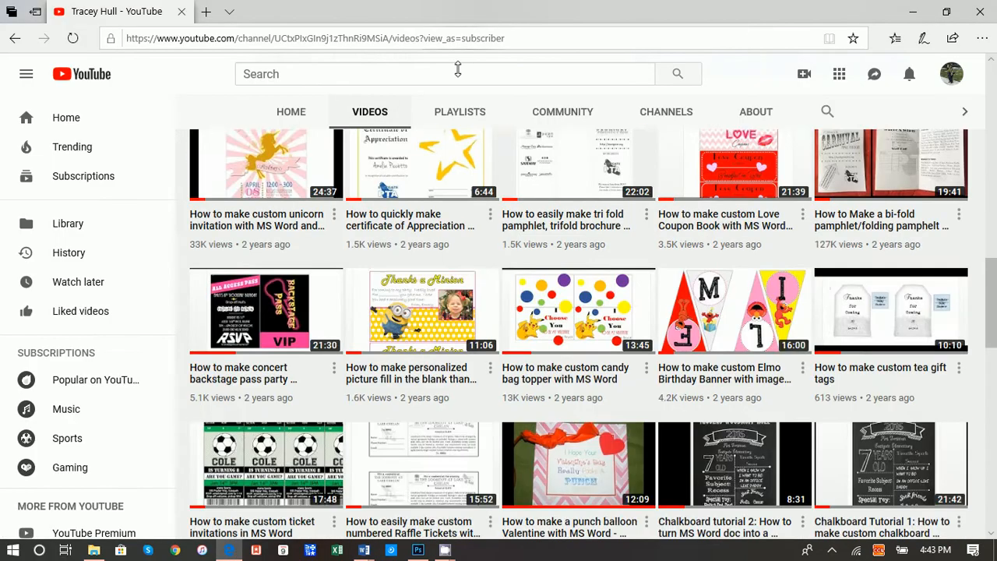
pyautogui.scroll(2, 458, 70)
pyautogui.click(461, 39)
pyautogui.write('google.com/')
pyautogui.press('Return')
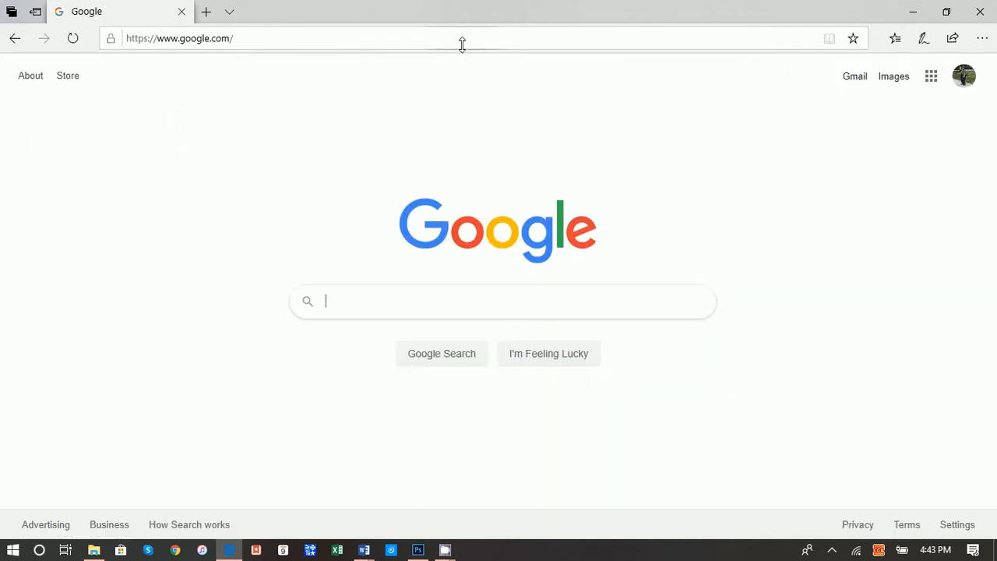
# - Search Google Images for "chalkboard long large free clipart"
pyautogui.write('ch')
pyautogui.press('Down')
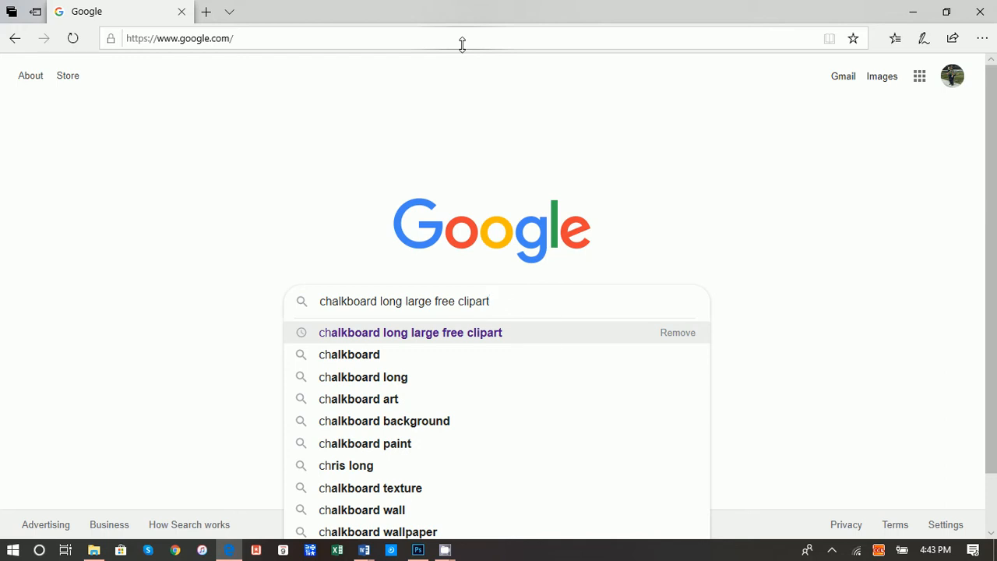
pyautogui.press('Return')
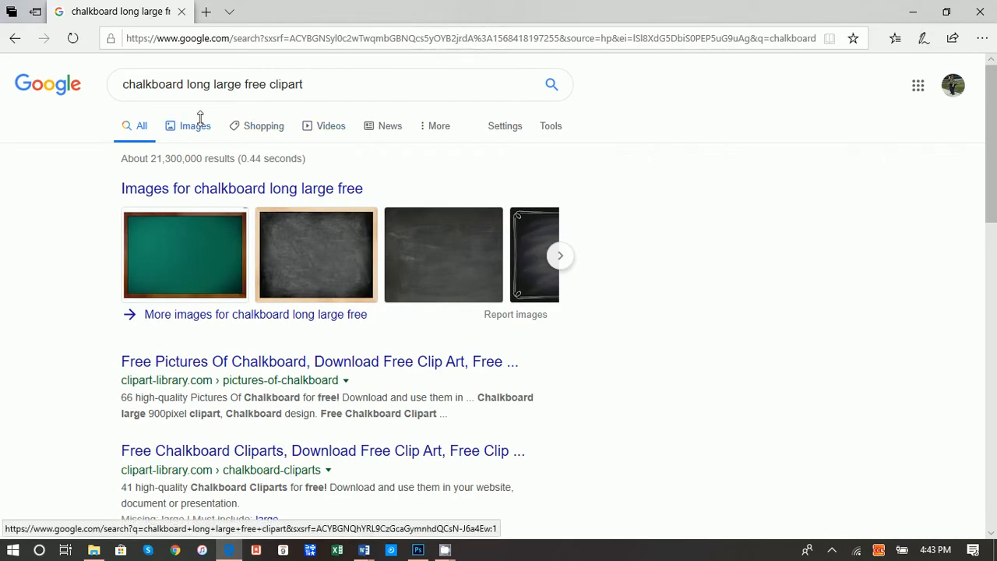
pyautogui.click(198, 121)
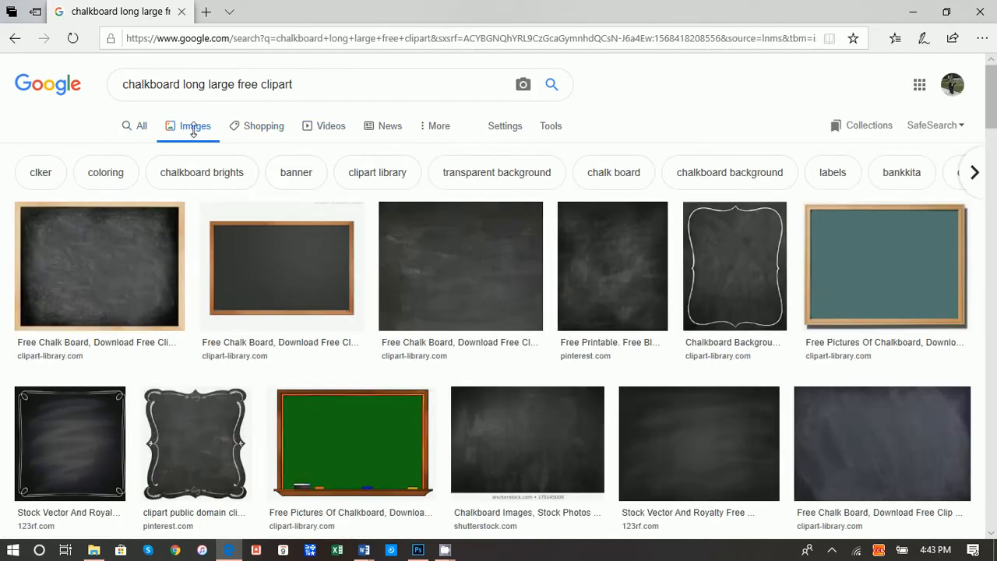
# - Open the dark 450 × 308 chalkboard image from 123RF and save it as a JPEG in the Thermometer folder, replacing the existing file
pyautogui.scroll(-1, 684, 416)
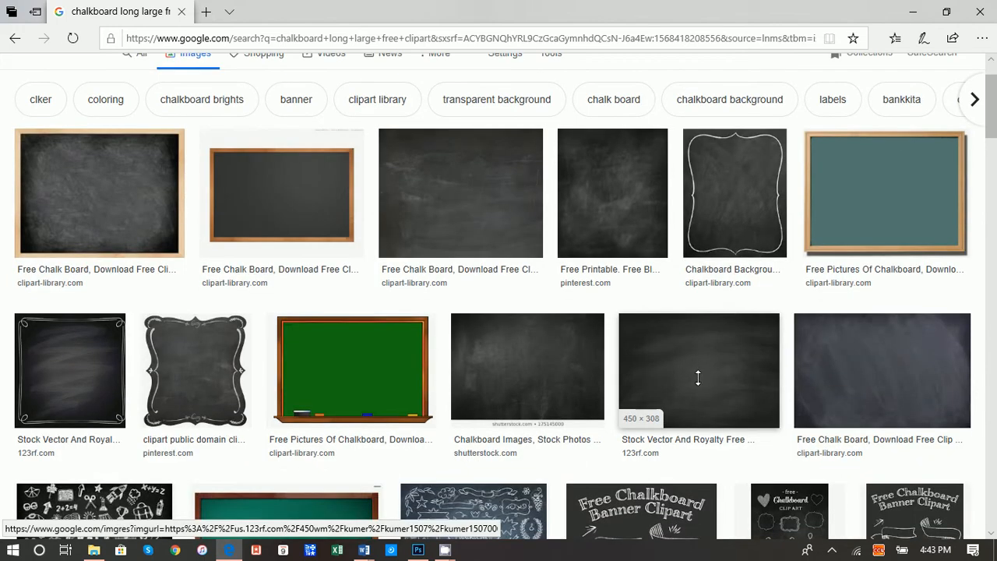
pyautogui.click(697, 378)
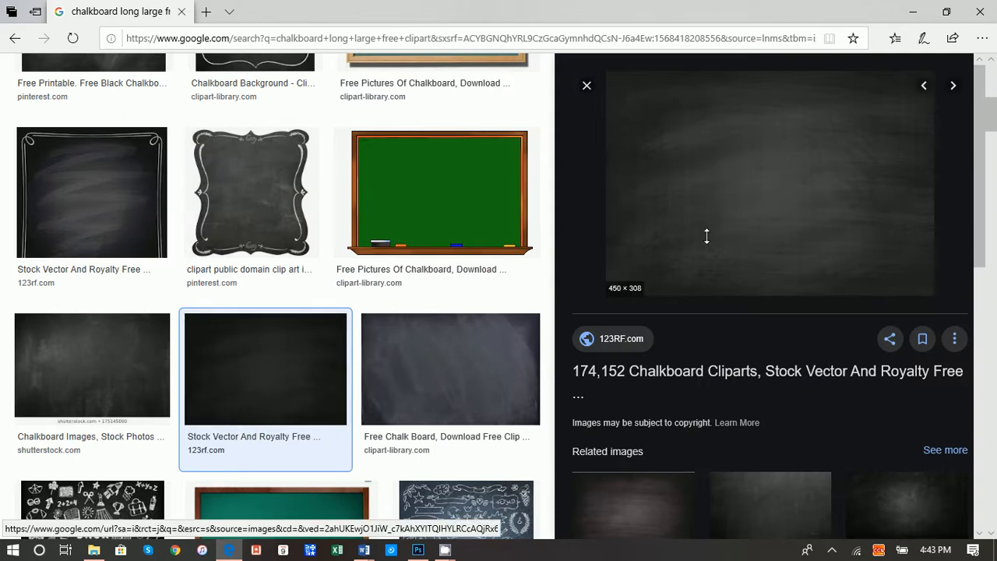
pyautogui.rightClick(748, 173)
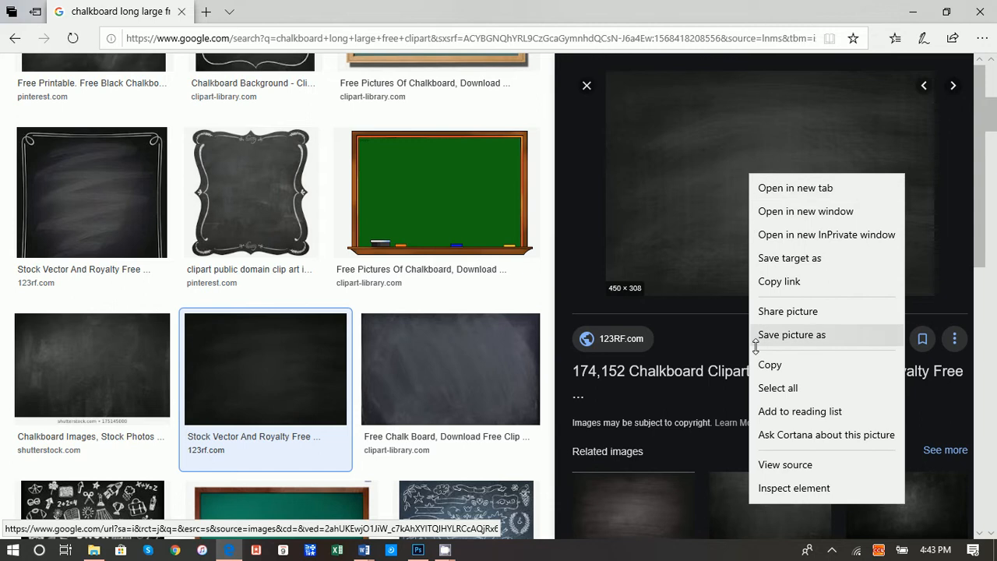
pyautogui.click(791, 334)
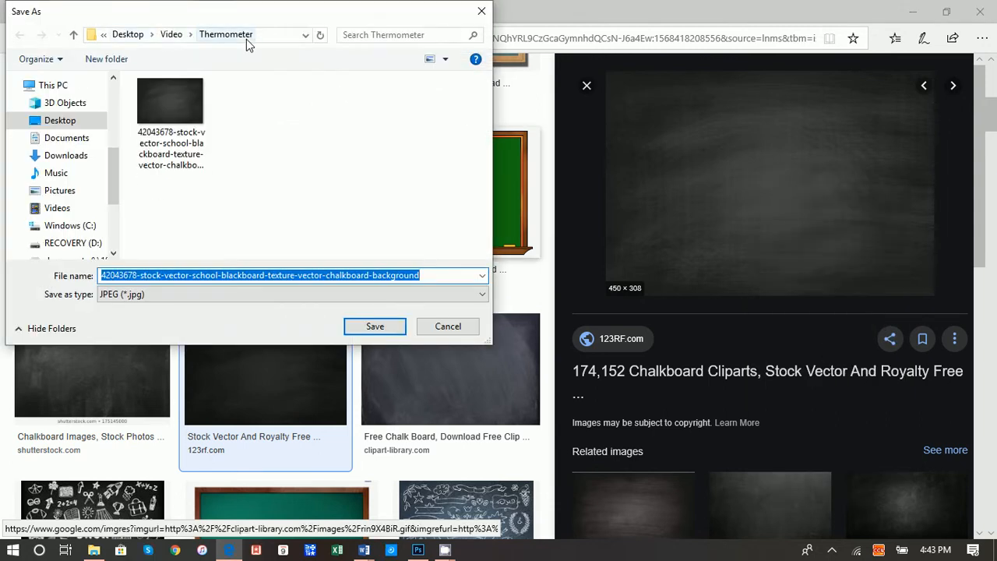
pyautogui.click(395, 330)
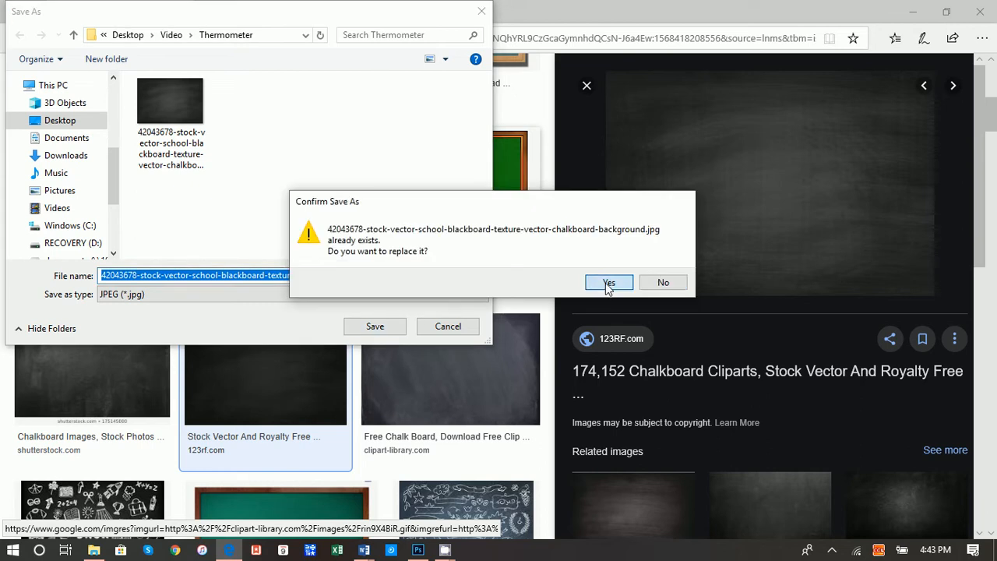
pyautogui.click(605, 283)
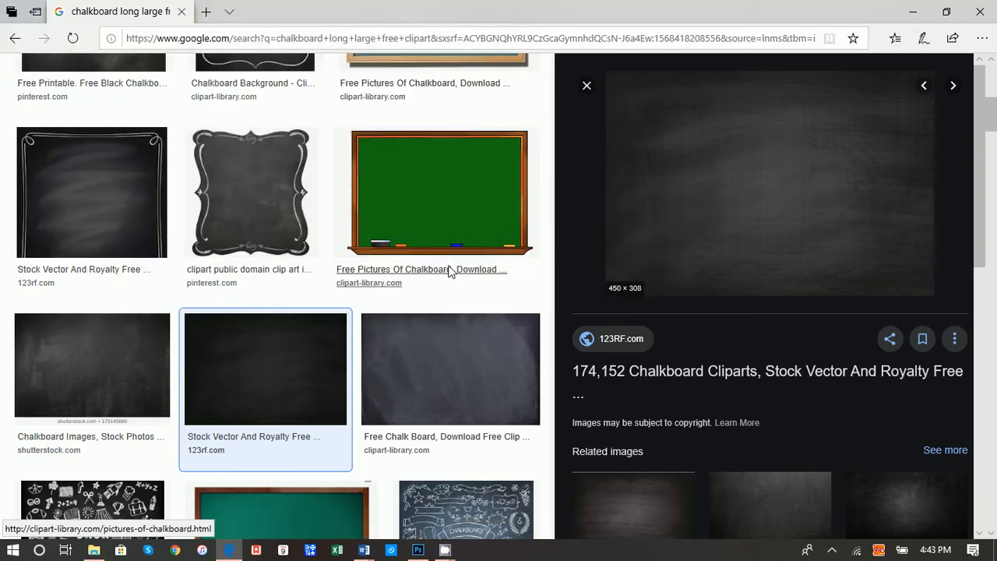
# - Switch to Document8 and fill the large blue rectangle with the saved chalkboard picture from the Thermometer folder
pyautogui.click(368, 553)
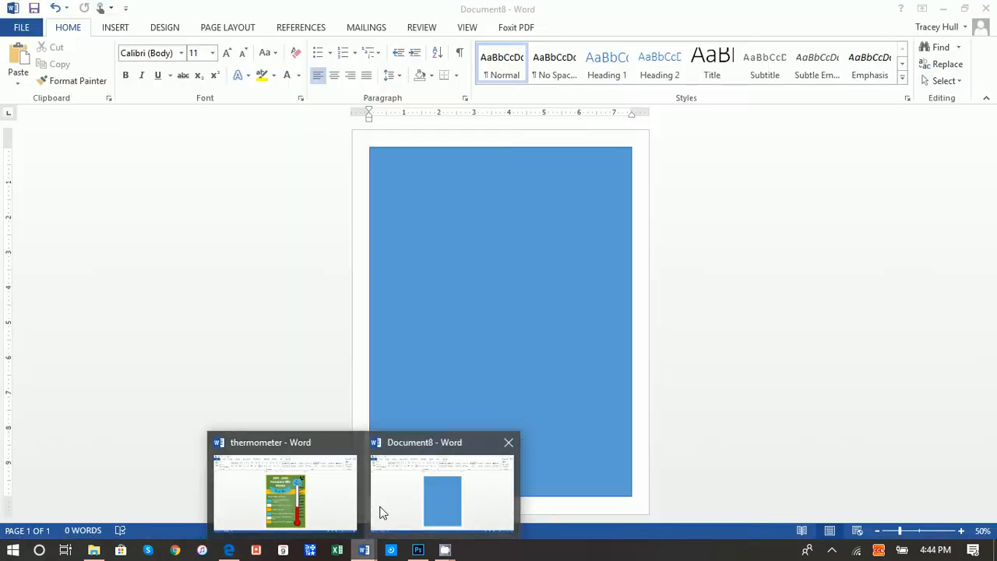
pyautogui.click(463, 498)
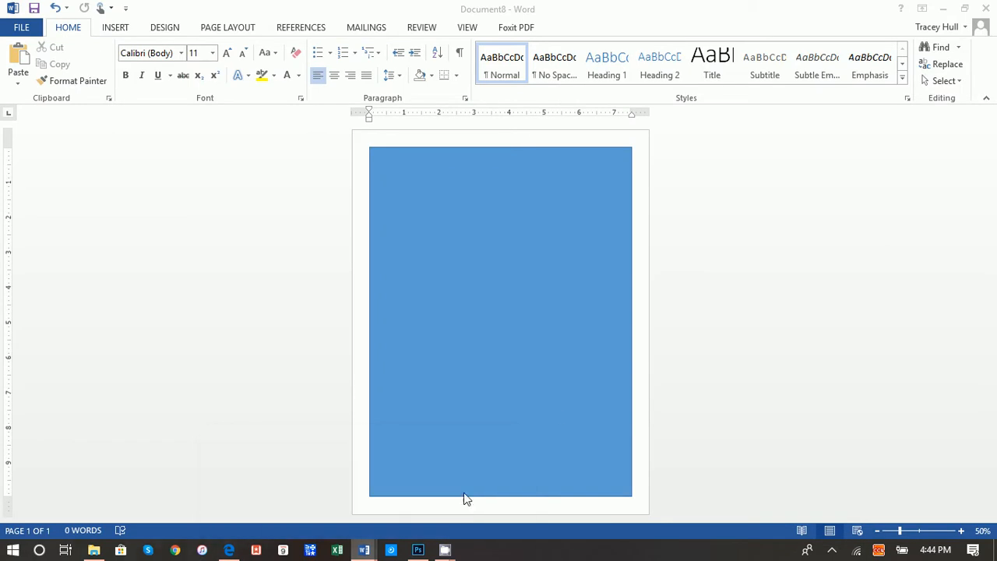
pyautogui.click(510, 289)
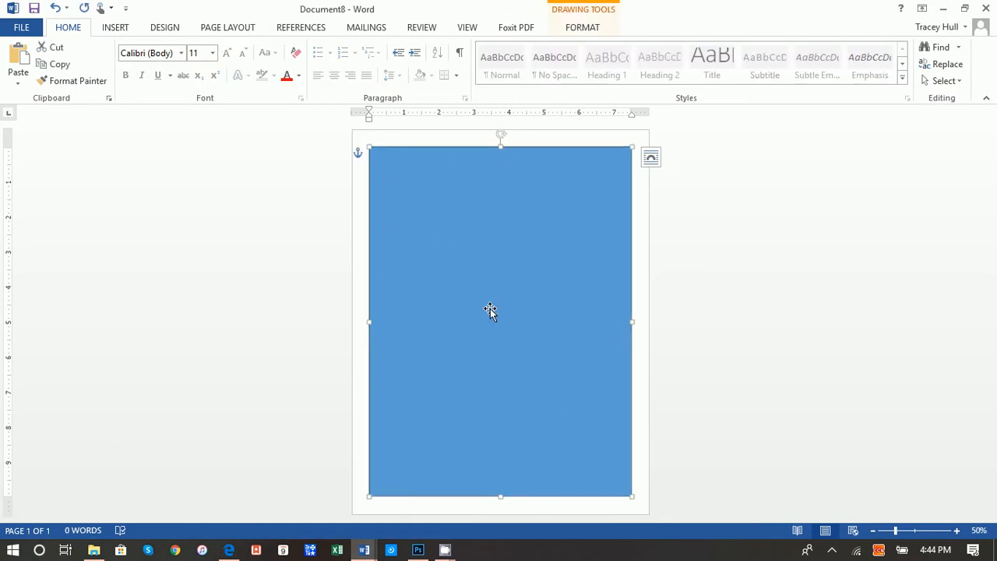
pyautogui.click(580, 30)
pyautogui.click(358, 47)
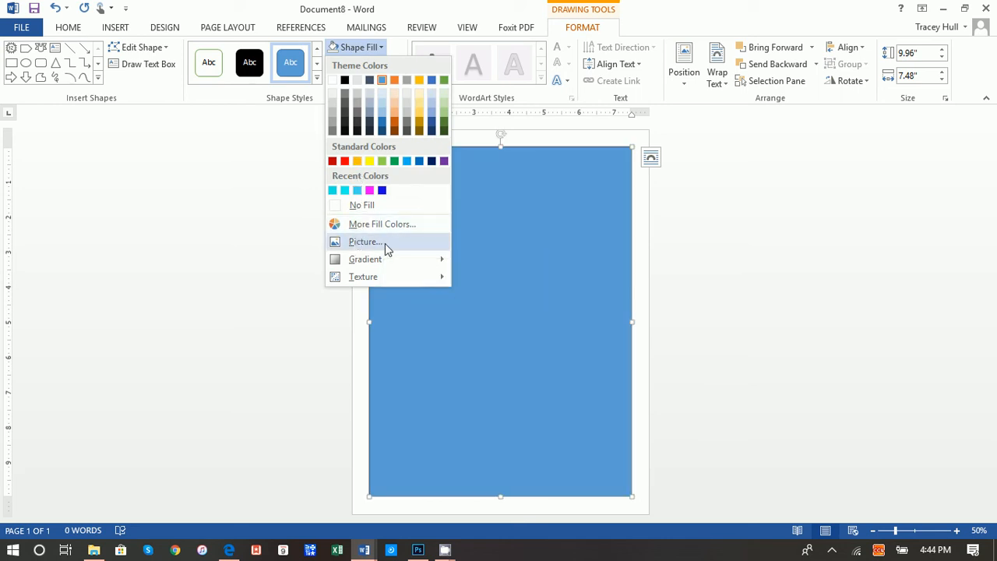
pyautogui.click(384, 243)
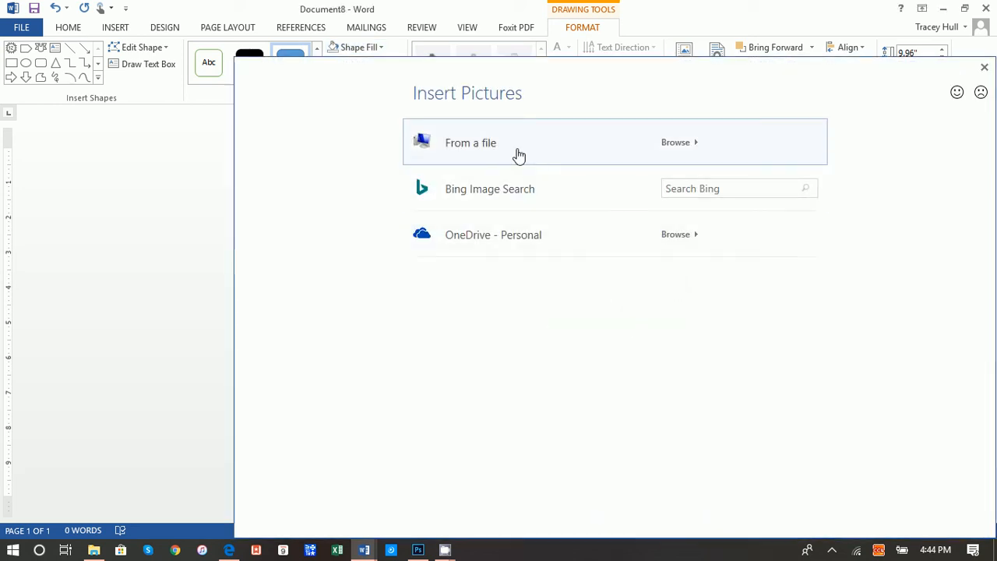
pyautogui.click(517, 155)
pyautogui.click(148, 153)
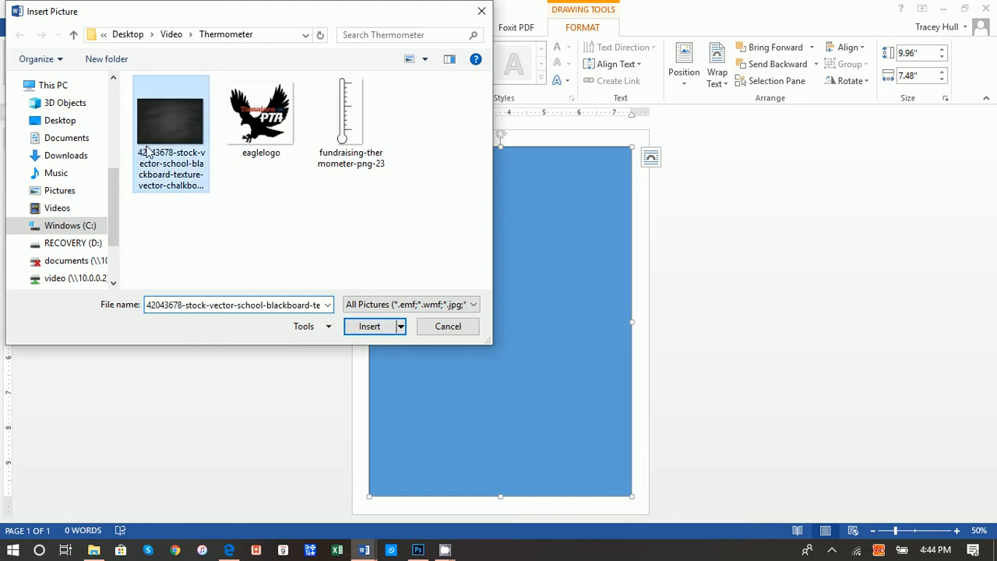
pyautogui.click(363, 327)
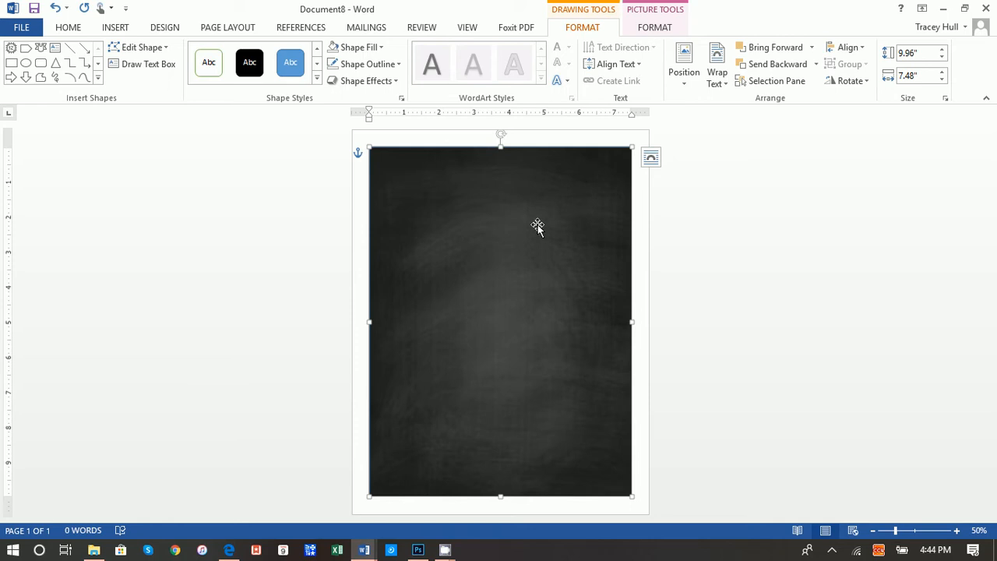
# - Recolor the rectangle's chalkboard picture fill green
pyautogui.click(654, 27)
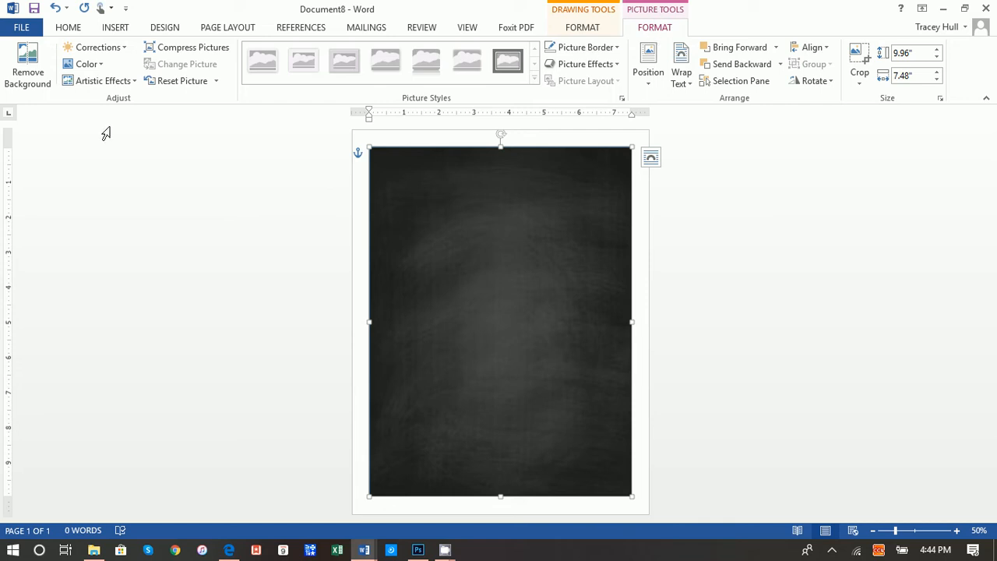
pyautogui.click(85, 67)
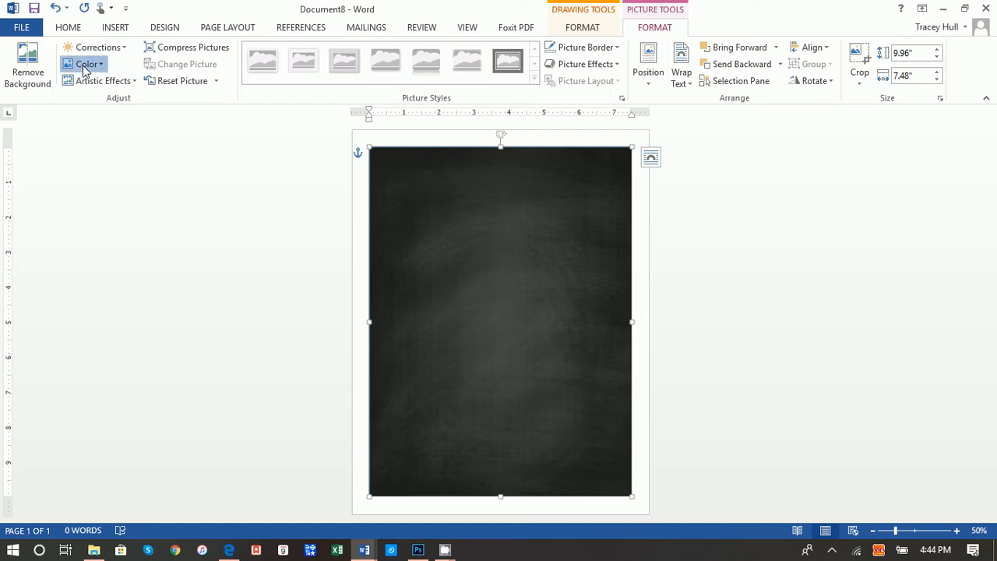
pyautogui.click(387, 286)
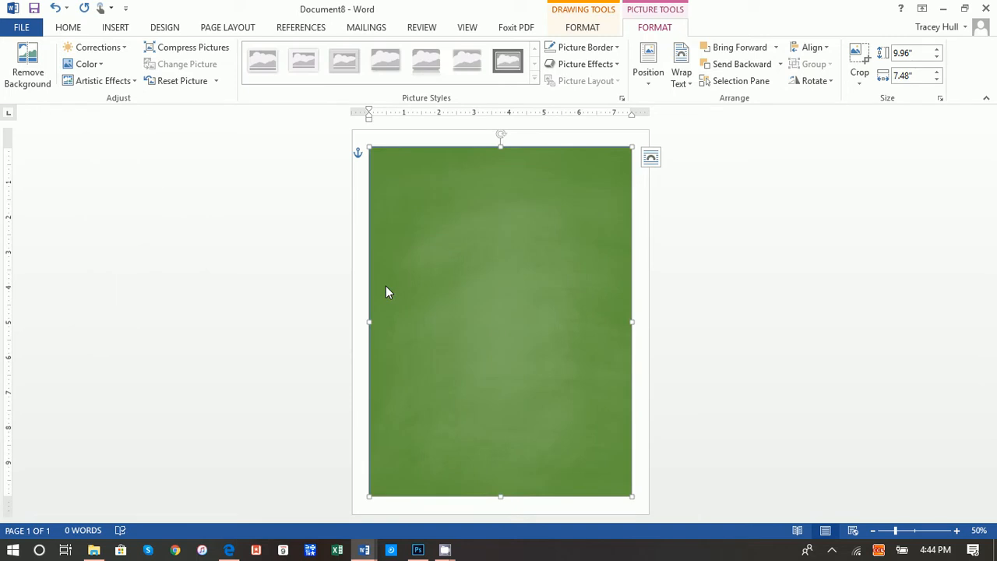
# - Give the green chalkboard rectangle a standard orange outline with a weight of 6 pt
pyautogui.click(583, 28)
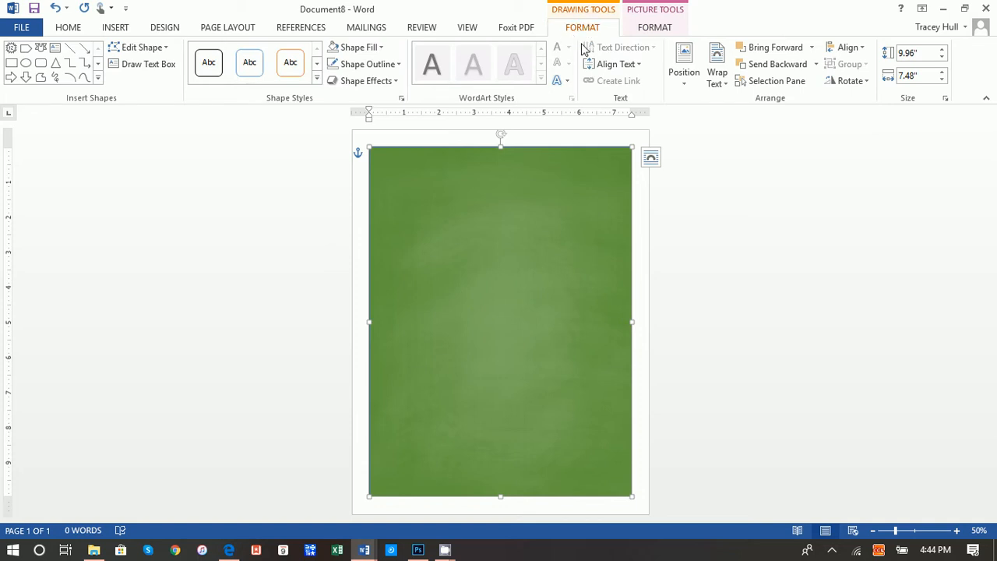
pyautogui.click(362, 66)
pyautogui.click(356, 178)
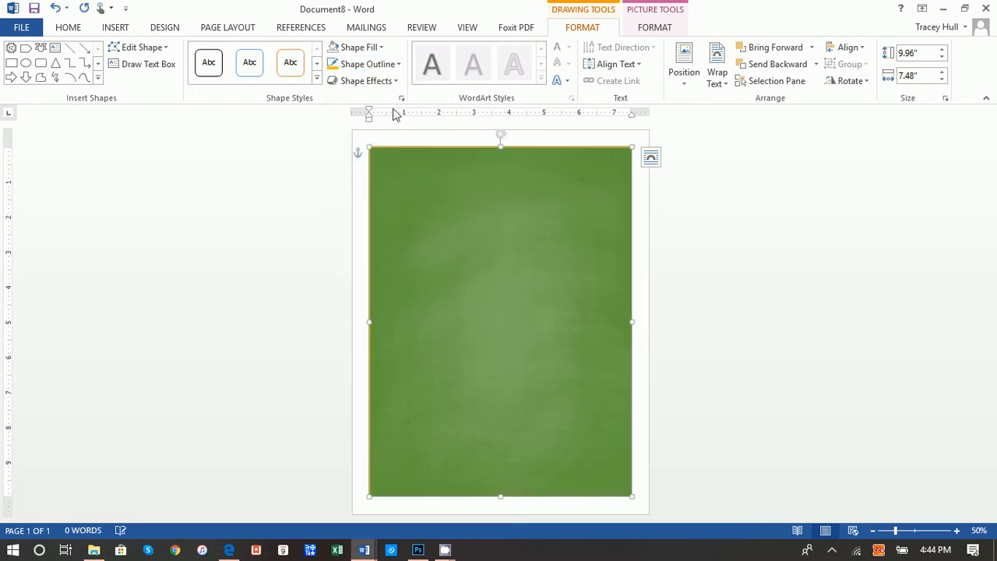
pyautogui.click(380, 67)
pyautogui.moveTo(343, 258)
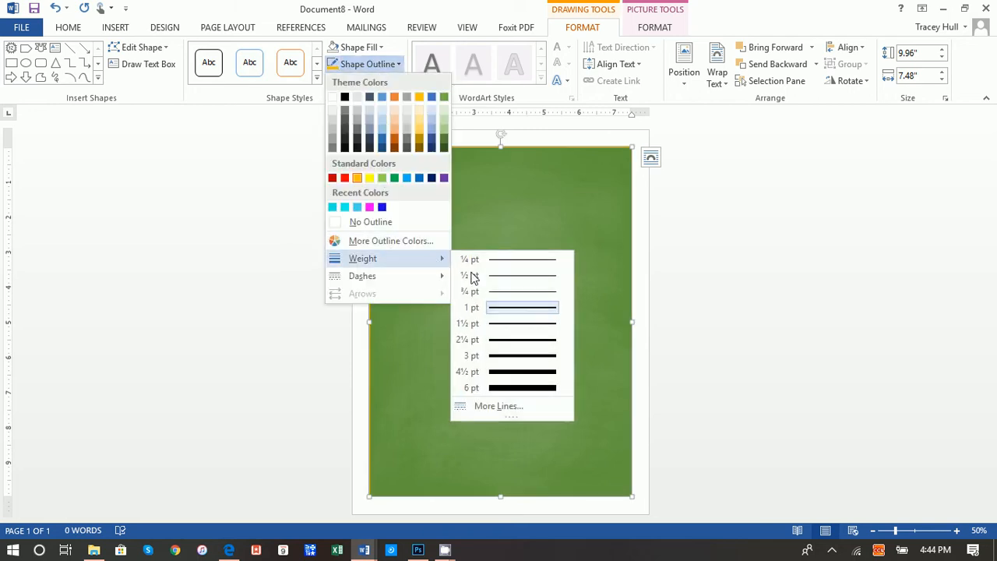
pyautogui.click(492, 389)
pyautogui.click(692, 387)
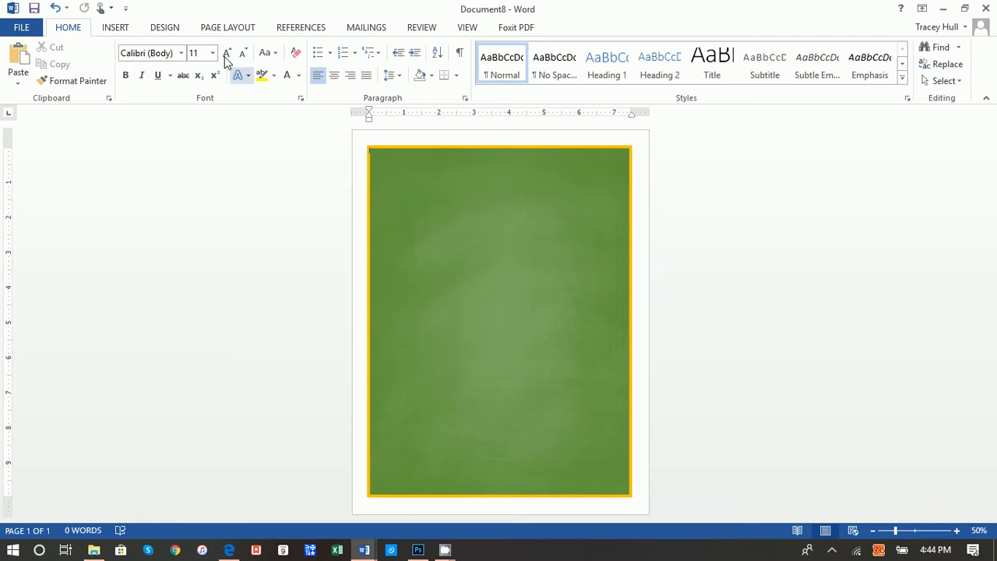
# - Draw a horizontal rectangle about 1.19" high and 7.42" wide across the chalkboard's upper part and nudge it into line with the border
pyautogui.click(115, 28)
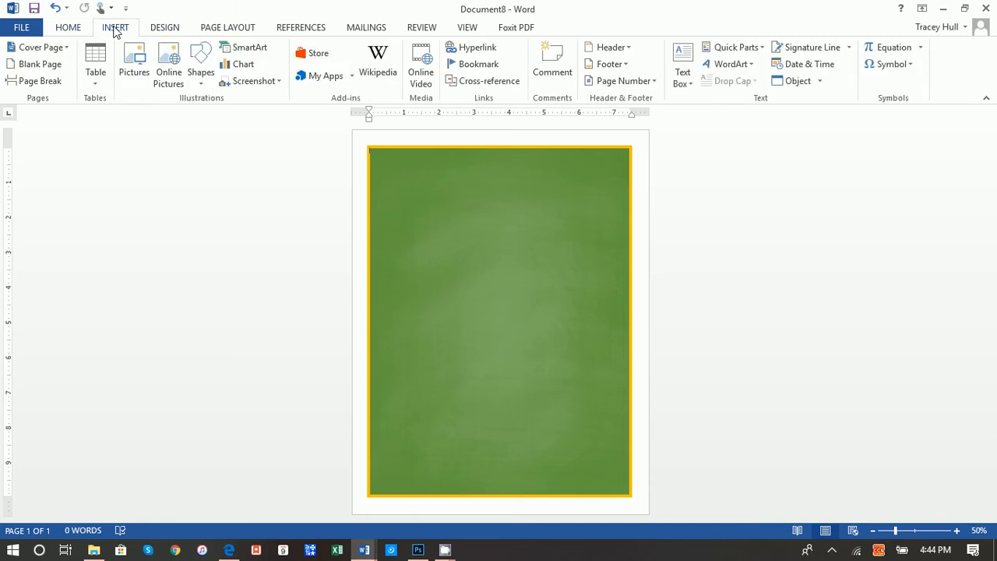
pyautogui.click(200, 66)
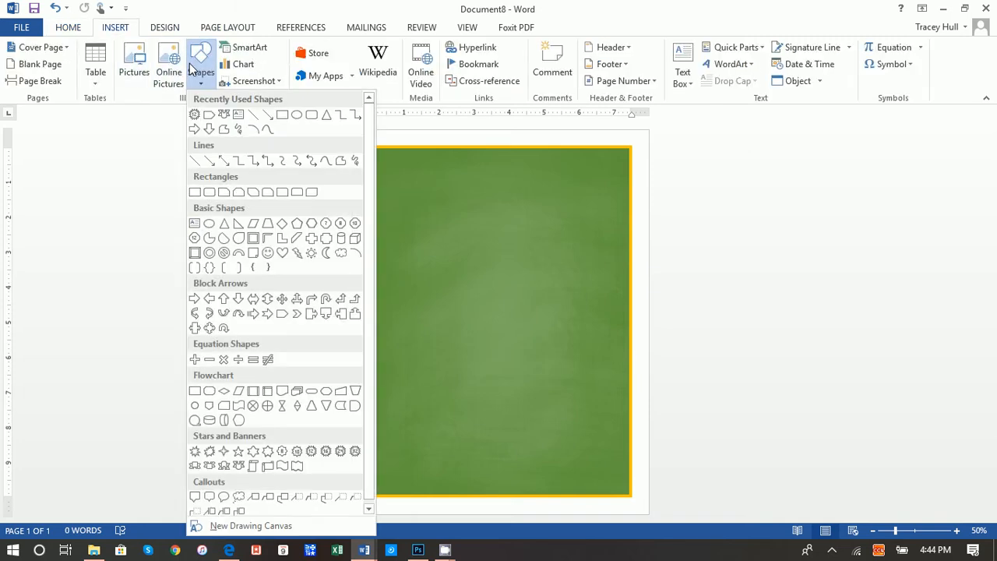
pyautogui.click(196, 193)
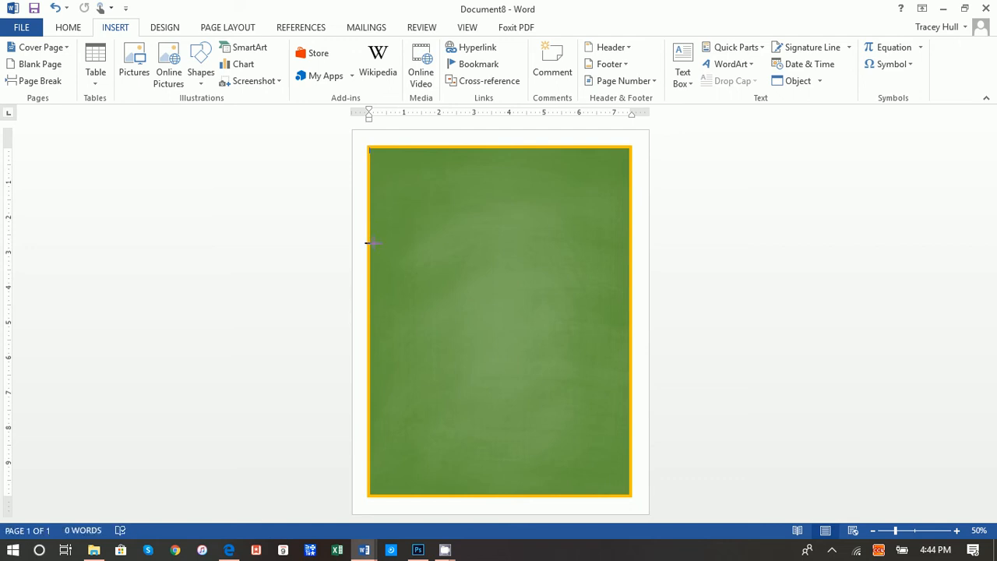
pyautogui.moveTo(372, 240)
pyautogui.mouseDown()
pyautogui.moveTo(534, 283)
pyautogui.moveTo(633, 283)
pyautogui.mouseUp()
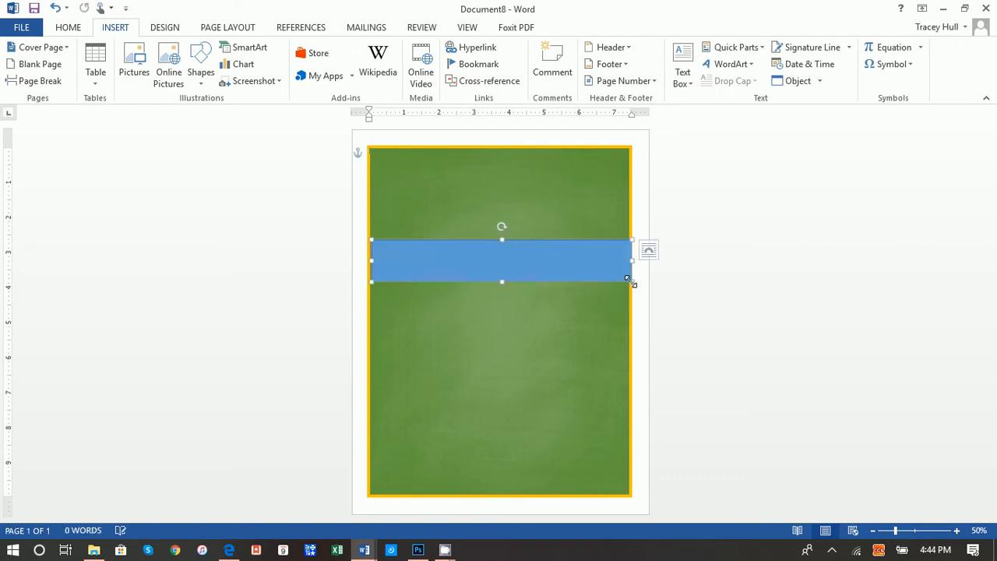
pyautogui.press('Left')
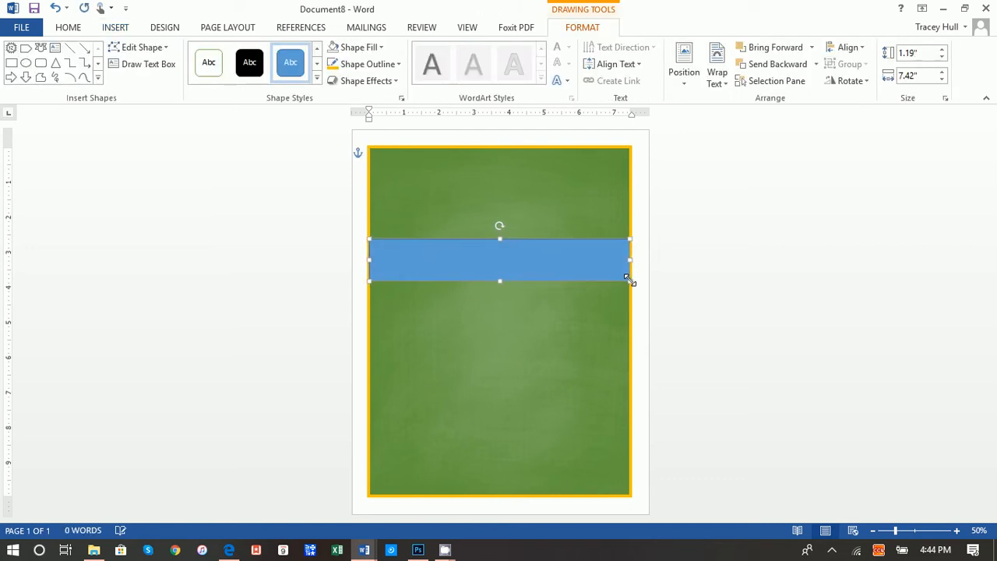
pyautogui.press('Up')
pyautogui.press('Up')
pyautogui.press('Up')
pyautogui.press('Left')
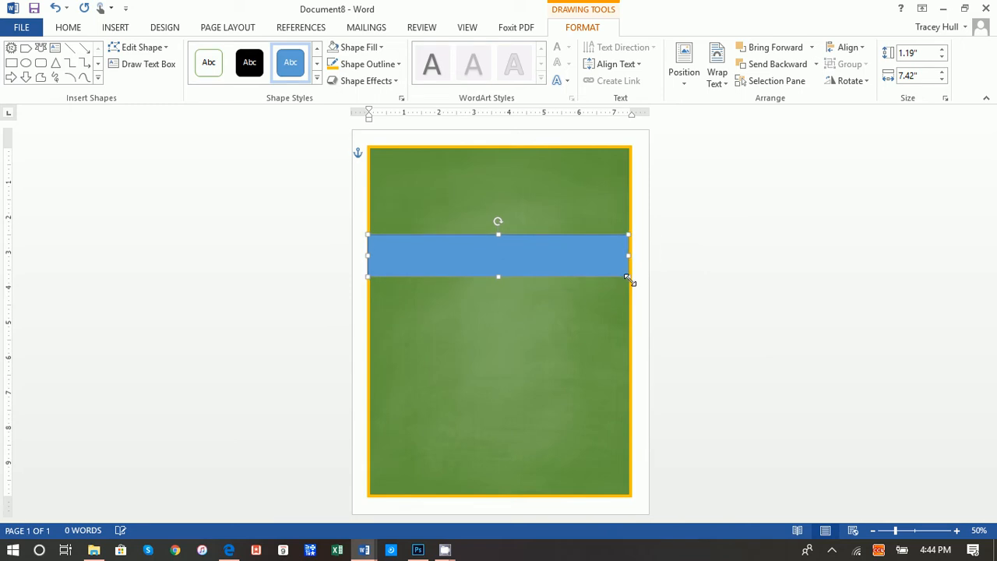
pyautogui.press('Right')
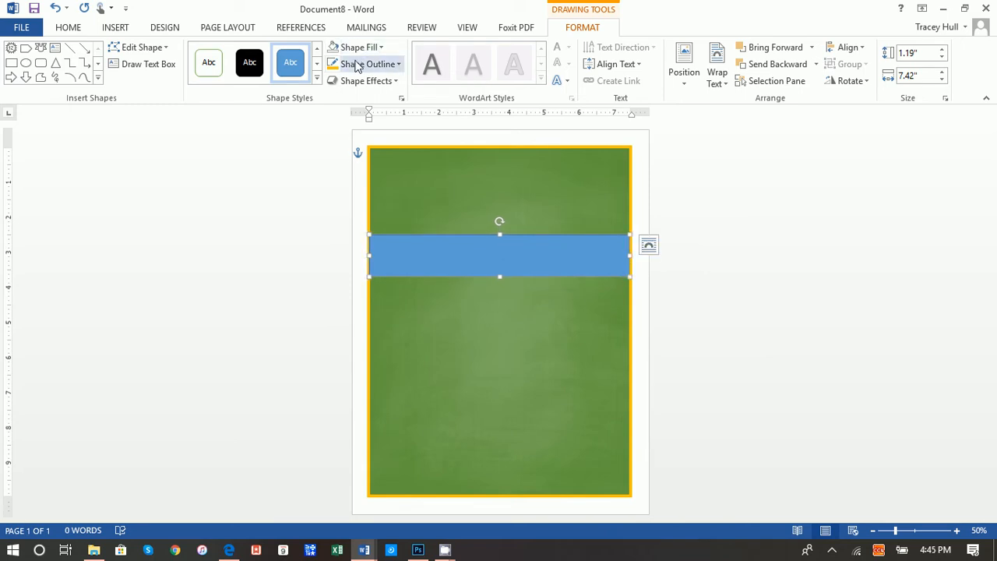
# - Set both the fill and the outline of the horizontal band to standard orange
pyautogui.click(352, 47)
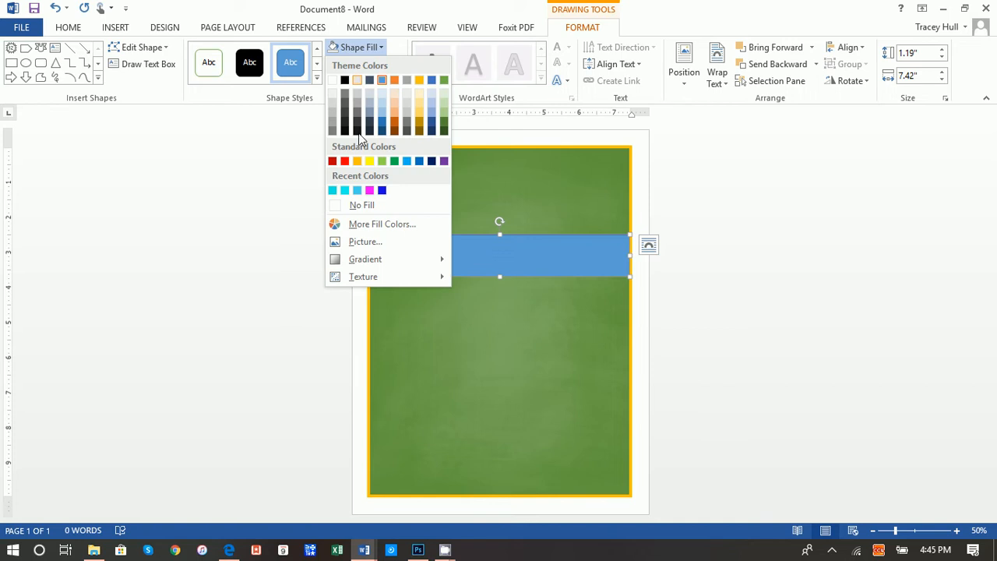
pyautogui.click(346, 162)
pyautogui.click(357, 48)
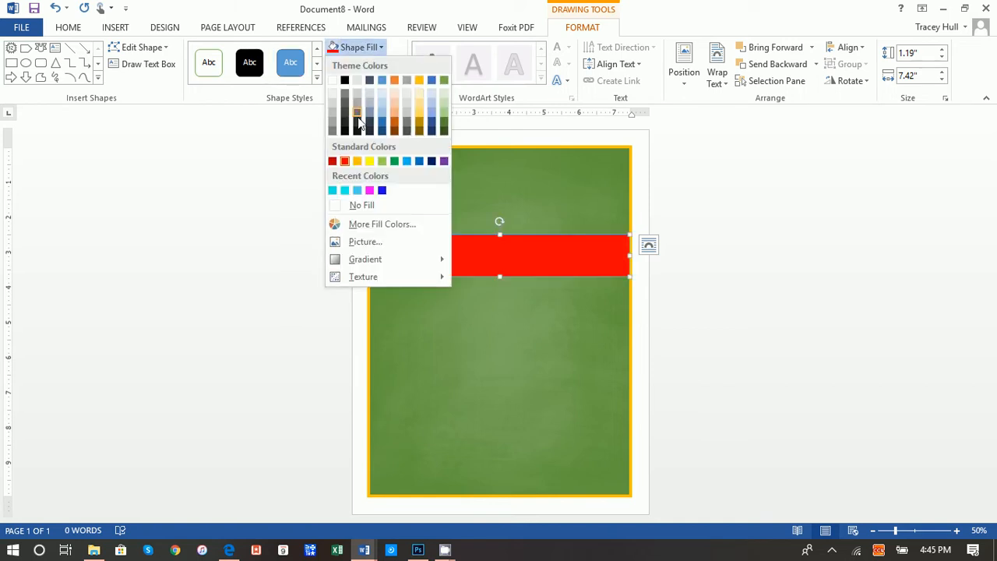
pyautogui.click(356, 161)
pyautogui.click(366, 64)
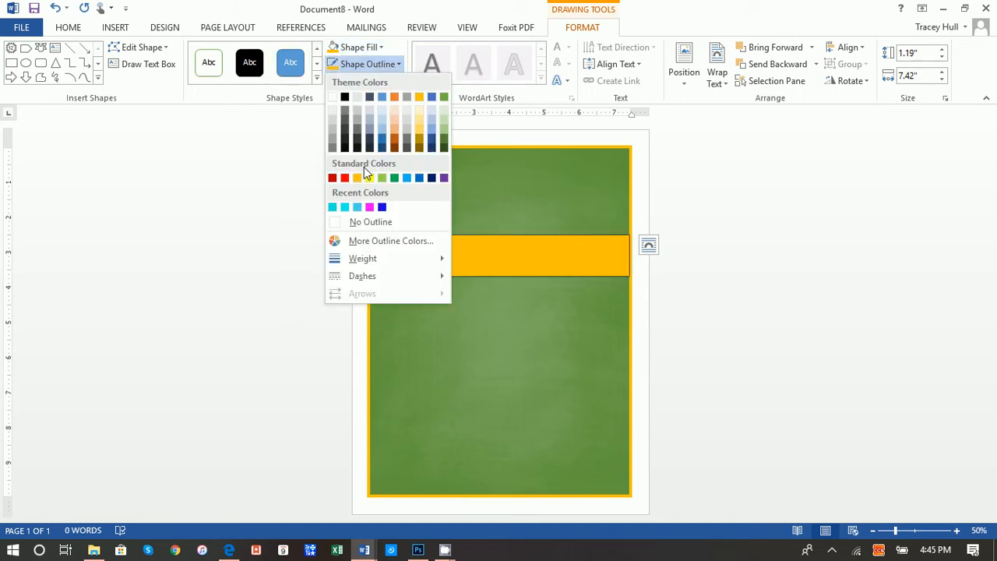
pyautogui.click(356, 179)
pyautogui.click(710, 271)
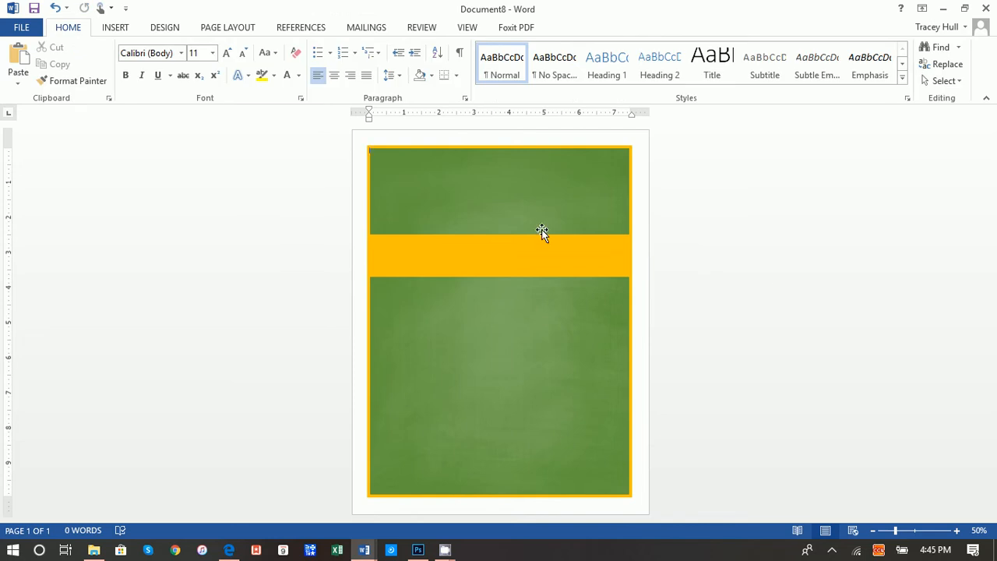
# - Check the finished poster in the thermometer document for its next element, and return to Document8
pyautogui.moveTo(363, 550)
pyautogui.click(267, 486)
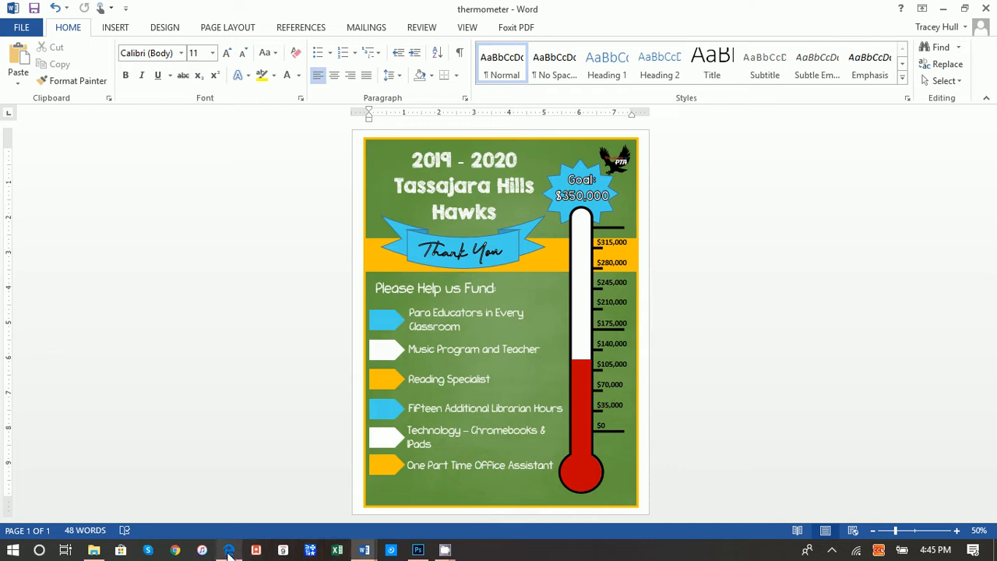
pyautogui.moveTo(371, 550)
pyautogui.click(428, 446)
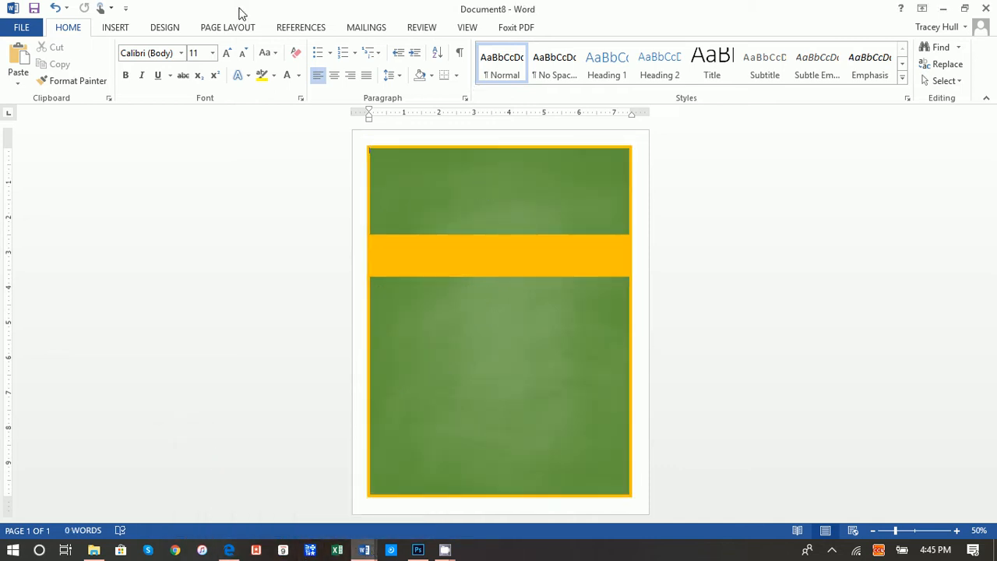
pyautogui.click(127, 27)
pyautogui.click(200, 59)
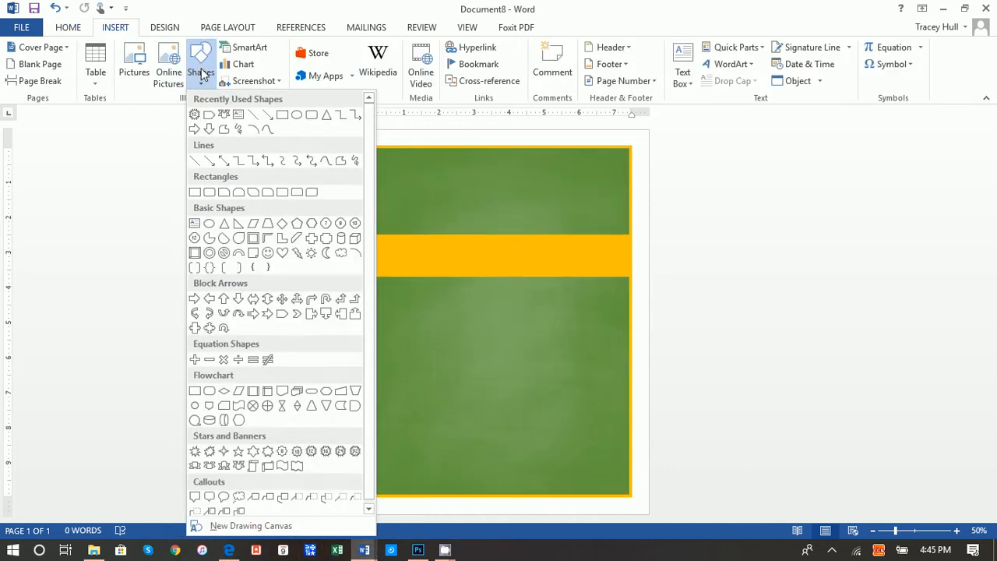
pyautogui.click(196, 117)
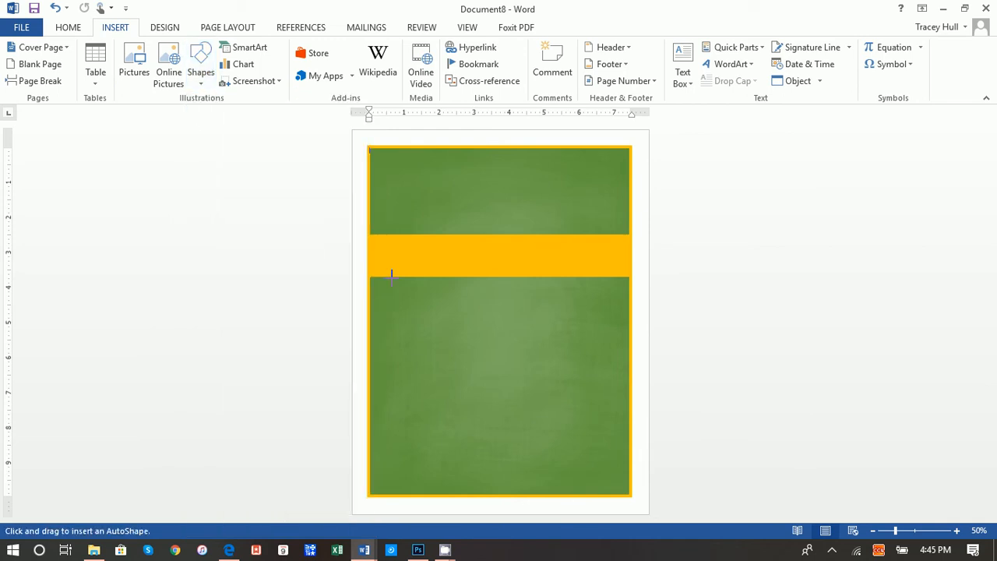
pyautogui.click(196, 66)
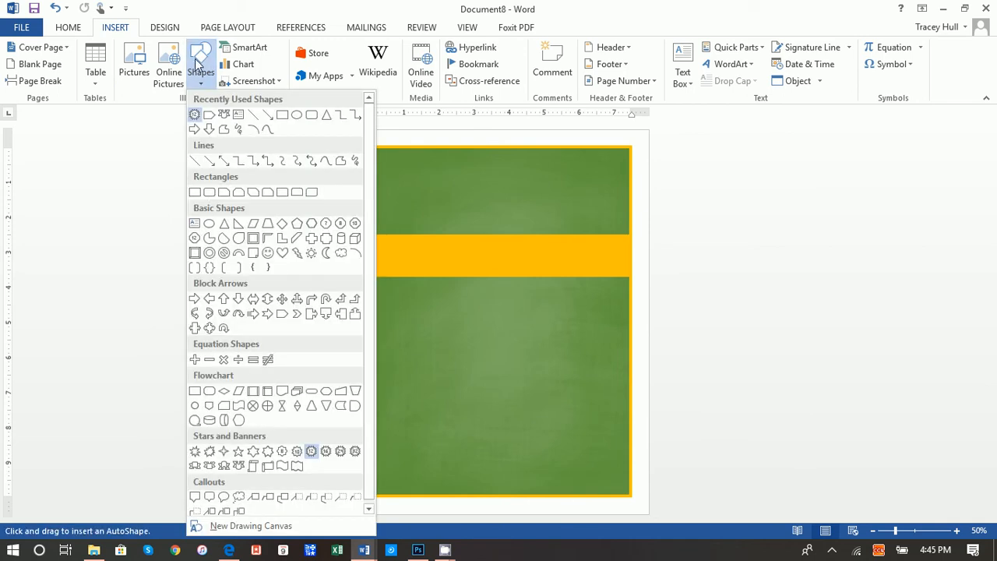
pyautogui.click(316, 451)
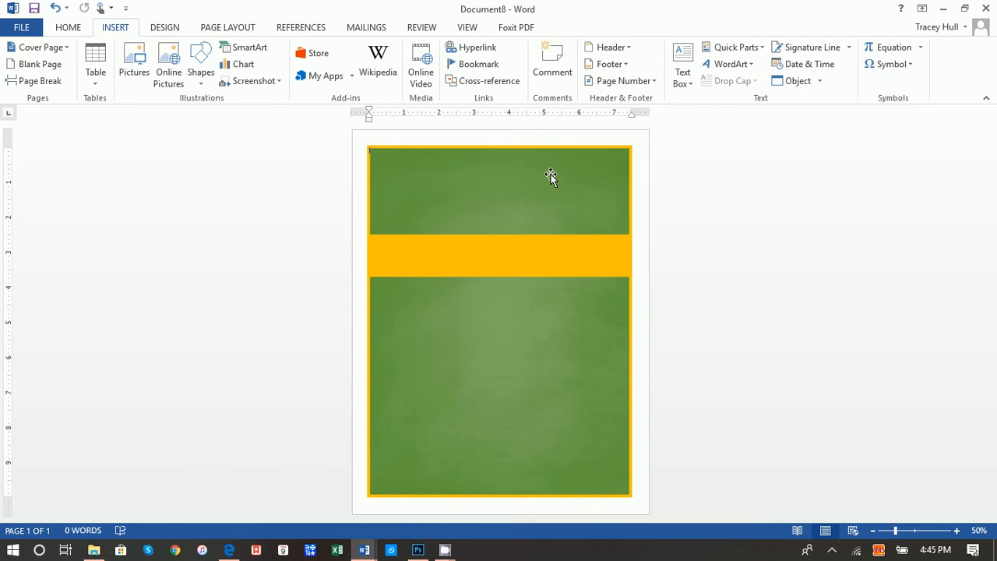
pyautogui.click(548, 181)
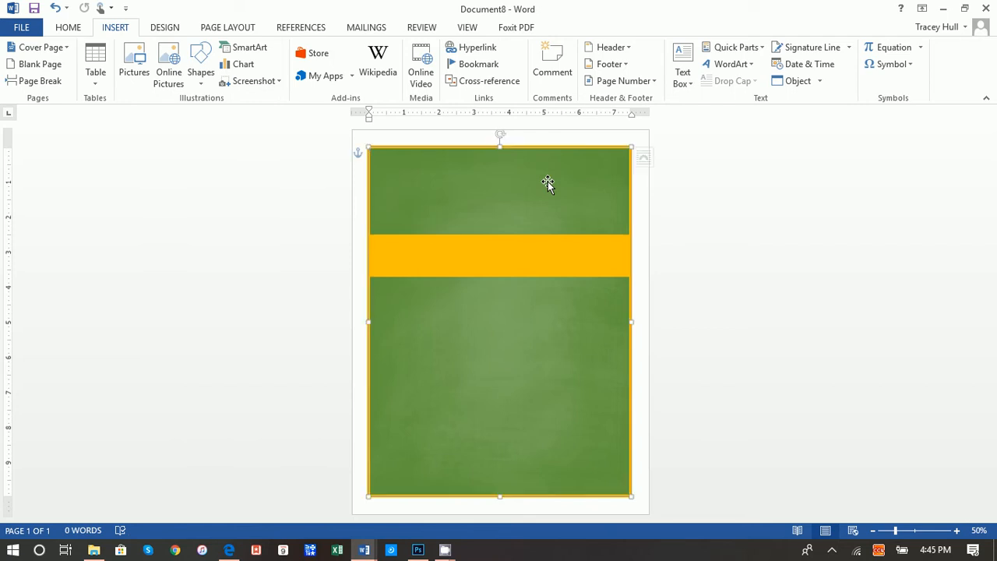
# - Draw a 12-point star about 2.44" high and 2.52" wide, place it in the poster's upper-right area and shrink it slightly
pyautogui.click(200, 54)
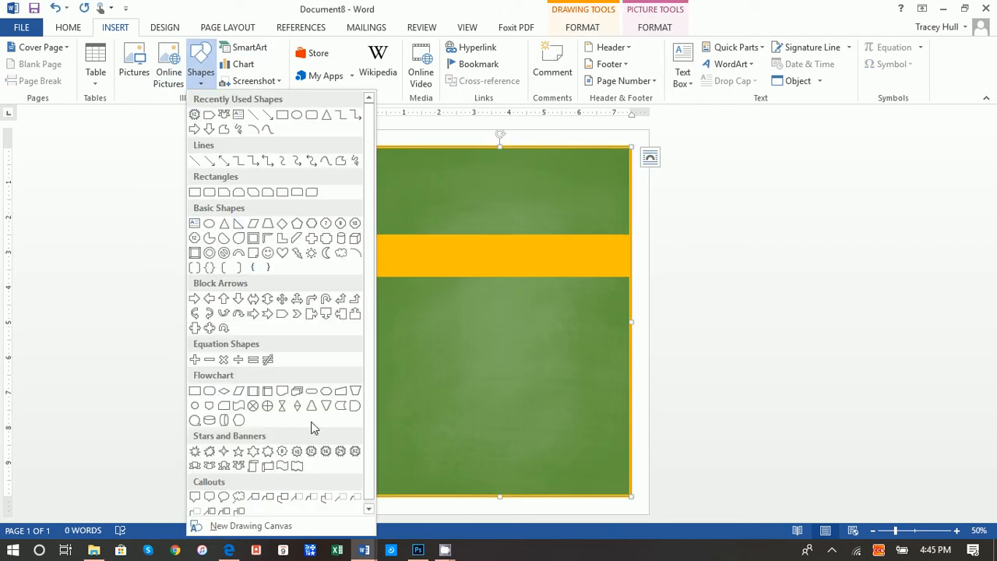
pyautogui.click(311, 452)
pyautogui.moveTo(492, 180)
pyautogui.mouseDown()
pyautogui.moveTo(542, 213)
pyautogui.moveTo(582, 266)
pyautogui.mouseUp()
pyautogui.moveTo(529, 225); pyautogui.dragTo(566, 200)
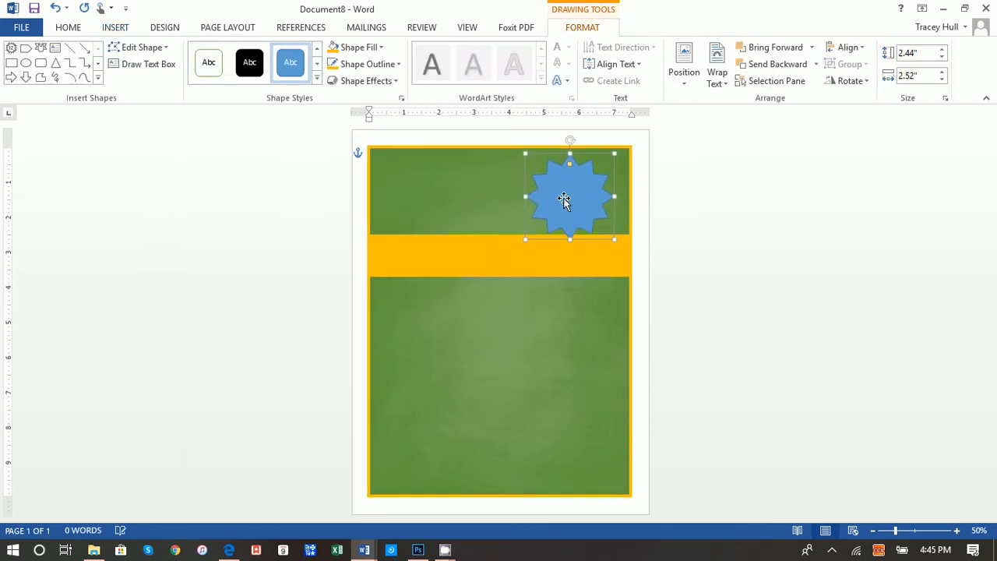
pyautogui.moveTo(615, 239); pyautogui.dragTo(603, 260)
pyautogui.moveTo(585, 203); pyautogui.dragTo(588, 209)
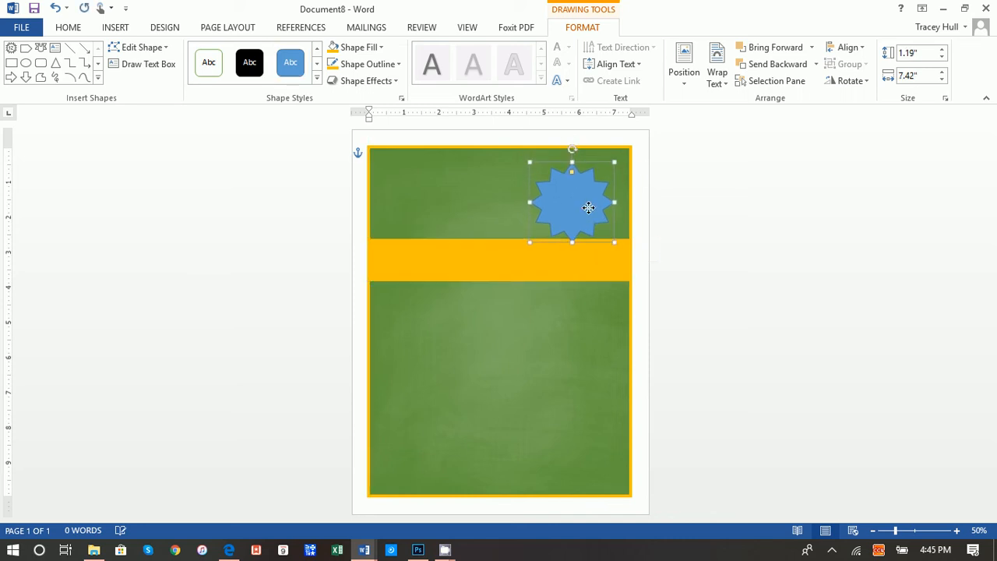
# - Enlarge the star to about 2.52" high and 2.63" wide, and set its fill and outline to the recent light blue
pyautogui.moveTo(529, 162); pyautogui.dragTo(554, 176)
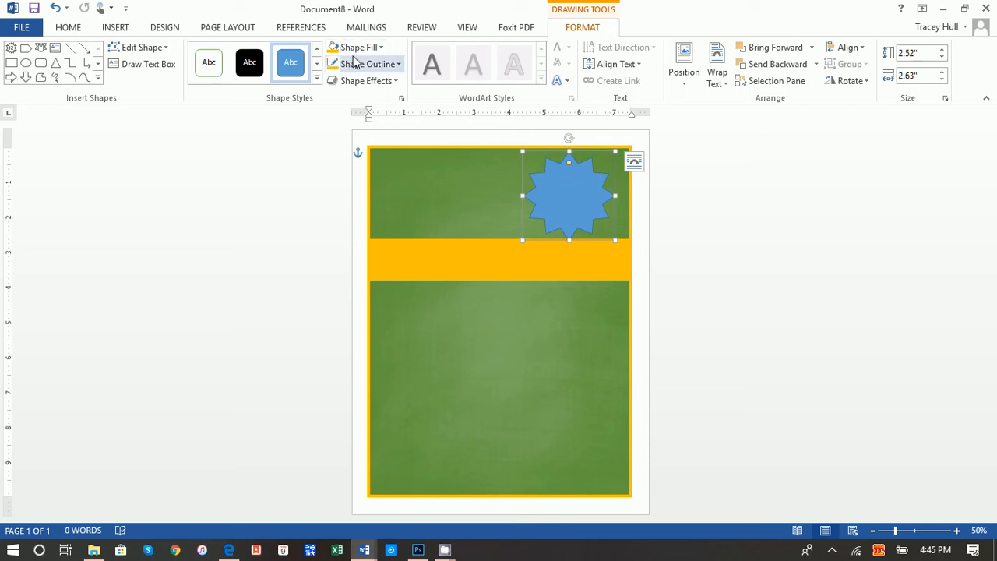
pyautogui.click(357, 48)
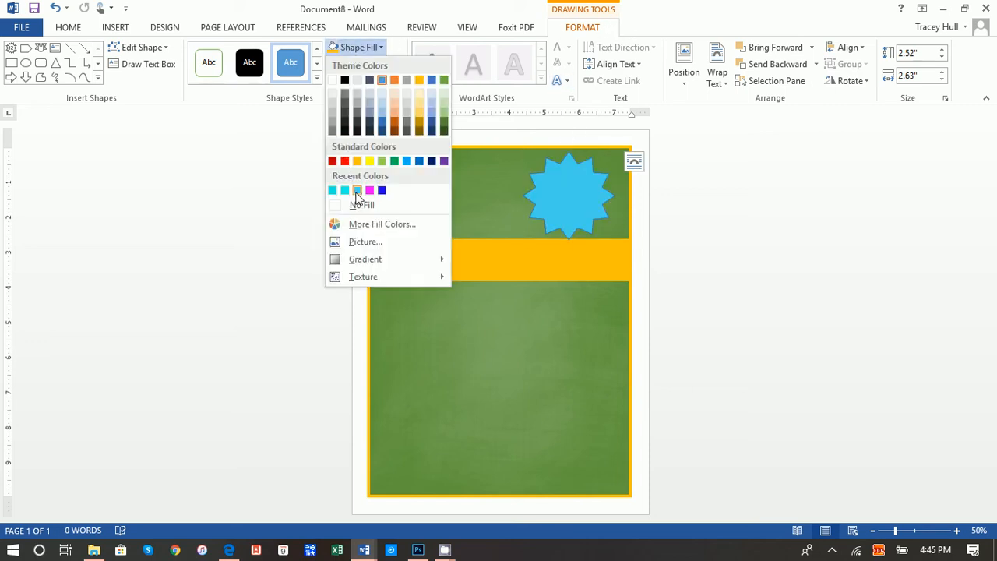
pyautogui.click(356, 190)
pyautogui.click(355, 64)
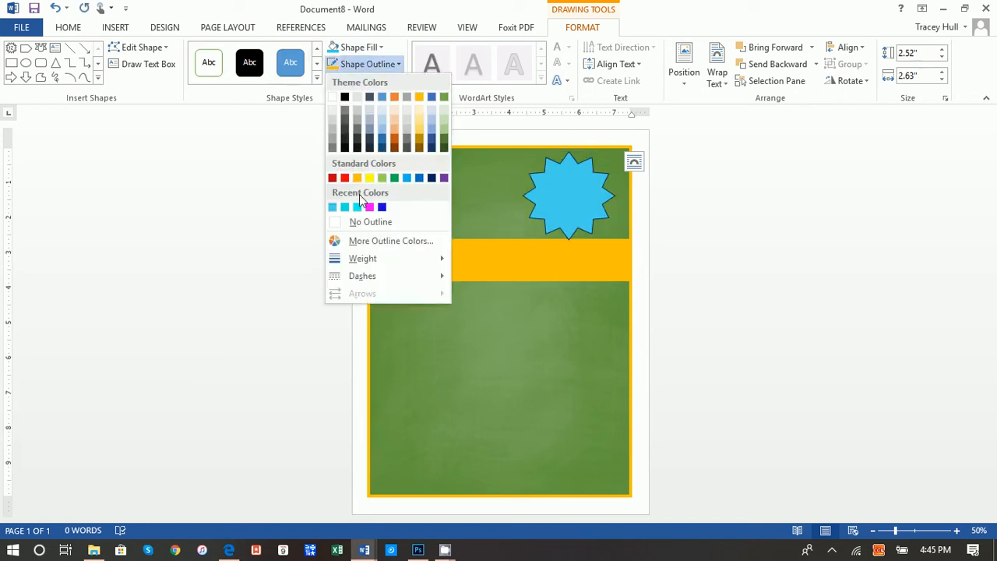
pyautogui.click(356, 206)
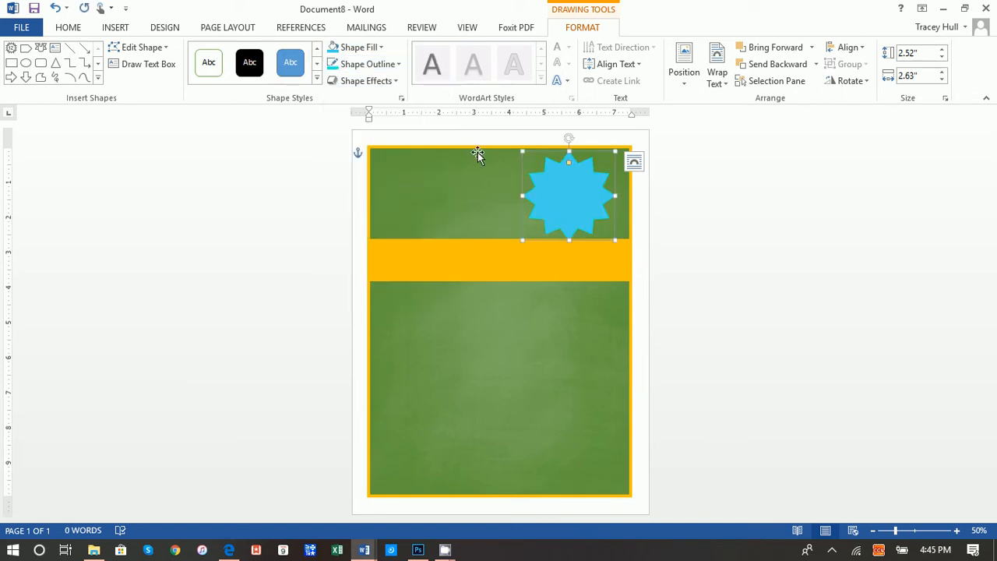
pyautogui.click(374, 65)
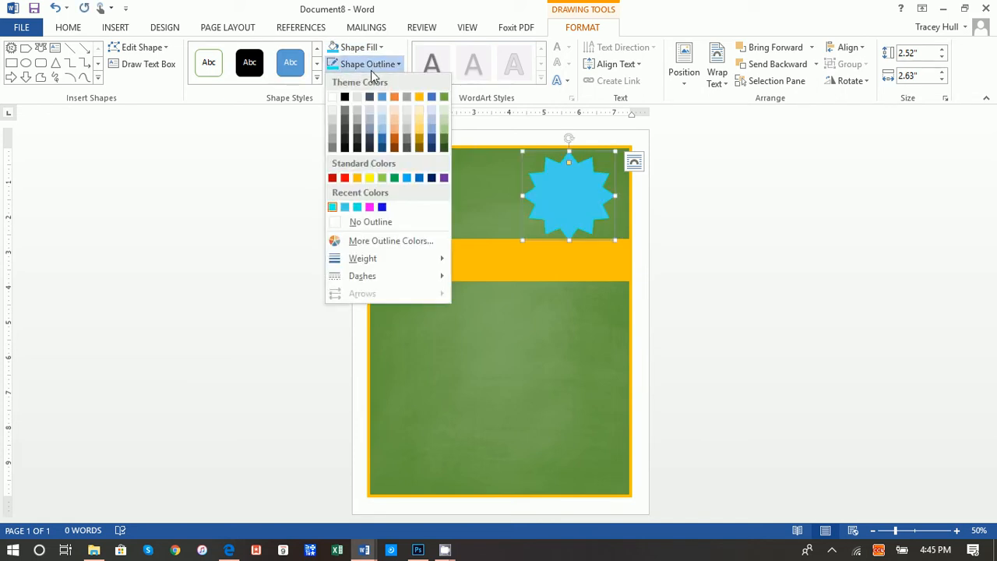
pyautogui.click(344, 207)
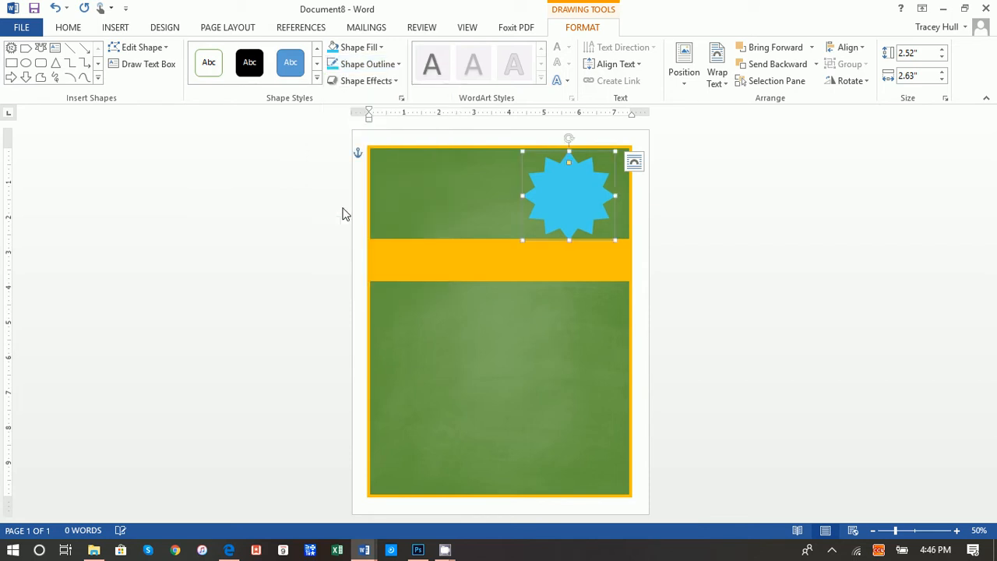
# - Set both the fill and the outline of the star to the recent turquoise
pyautogui.click(363, 48)
pyautogui.click(358, 191)
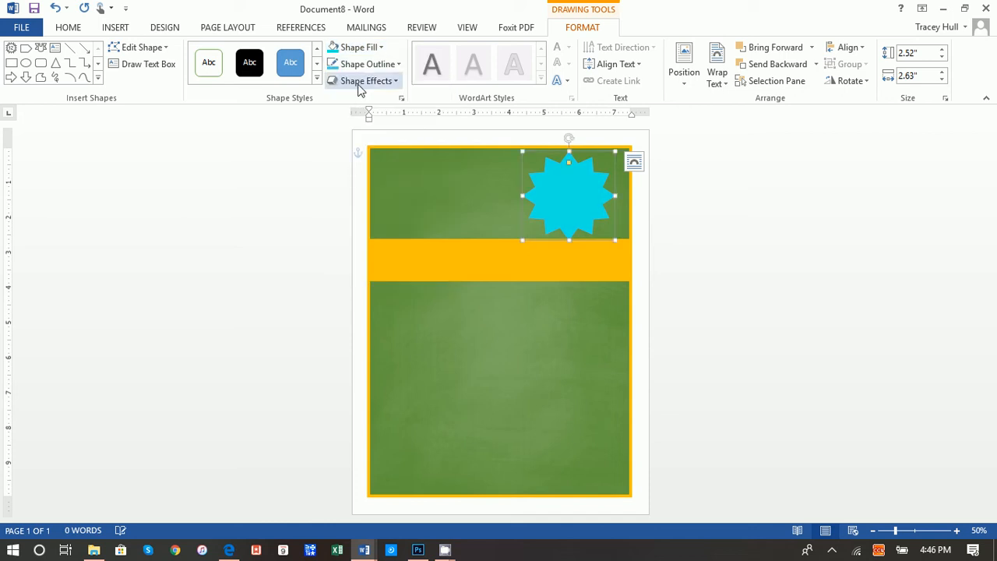
pyautogui.click(362, 64)
pyautogui.click(357, 207)
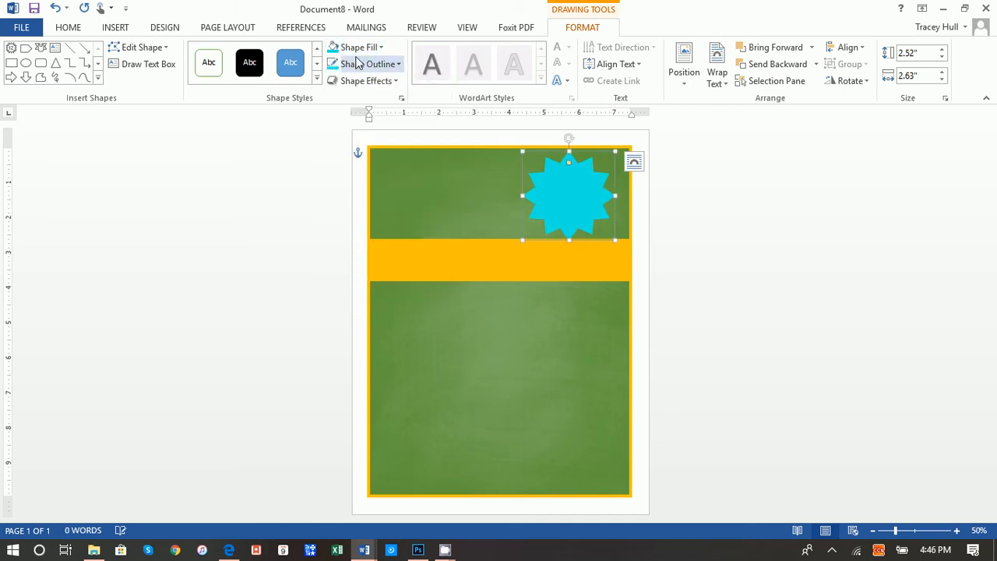
# - Set the star's fill to a custom colour of RGB 0, 231, 226 and deselect it
pyautogui.click(356, 48)
pyautogui.click(360, 224)
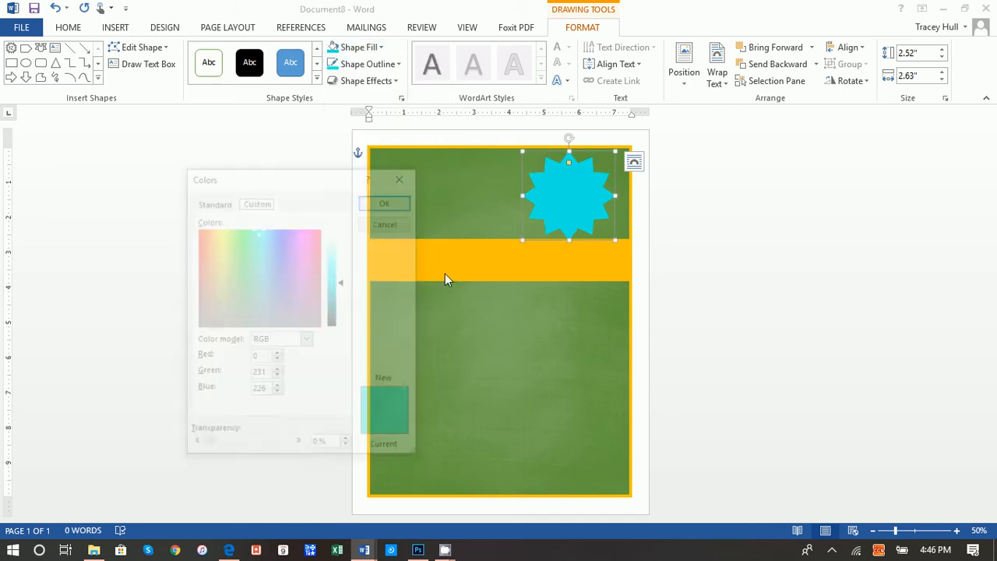
pyautogui.click(211, 201)
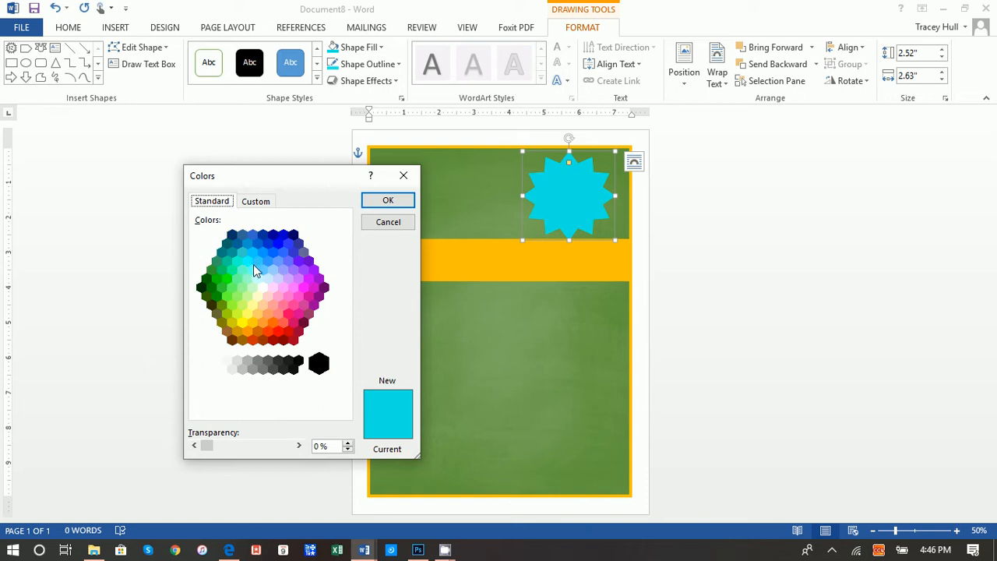
pyautogui.click(251, 260)
pyautogui.click(260, 204)
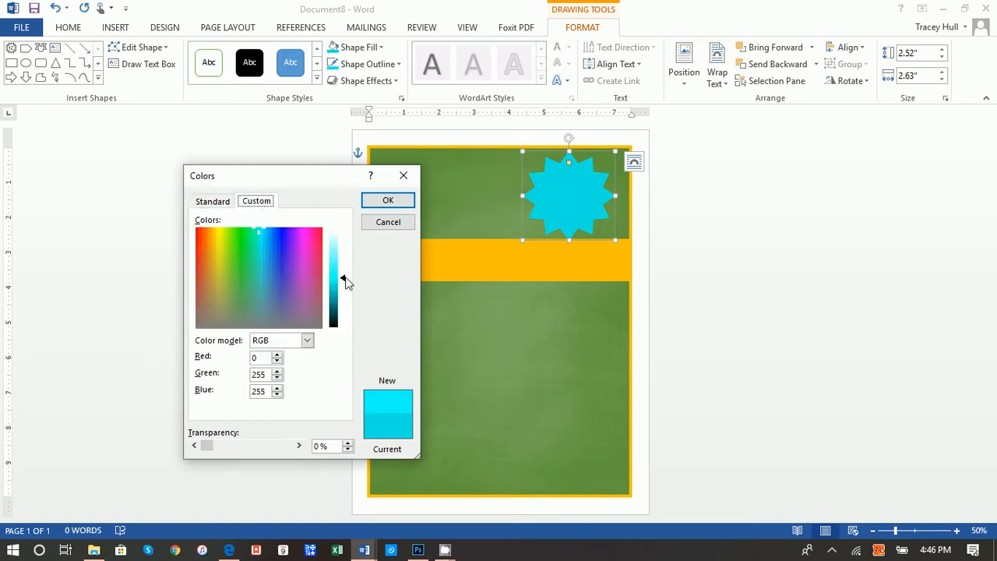
pyautogui.moveTo(344, 278); pyautogui.dragTo(343, 286)
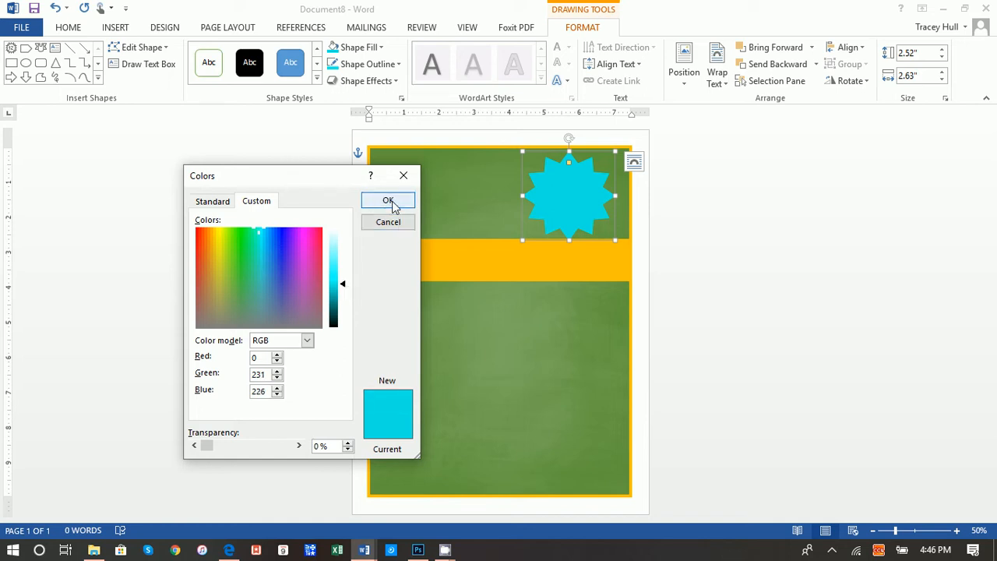
pyautogui.click(388, 200)
pyautogui.click(741, 331)
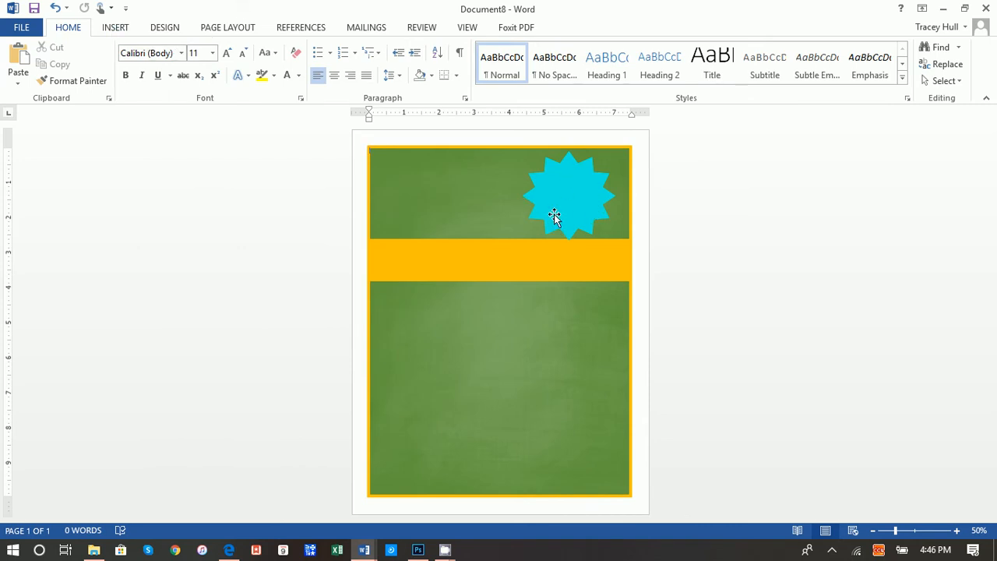
# - Draw a text box about 1.83" high and 2" wide over the star
pyautogui.click(102, 28)
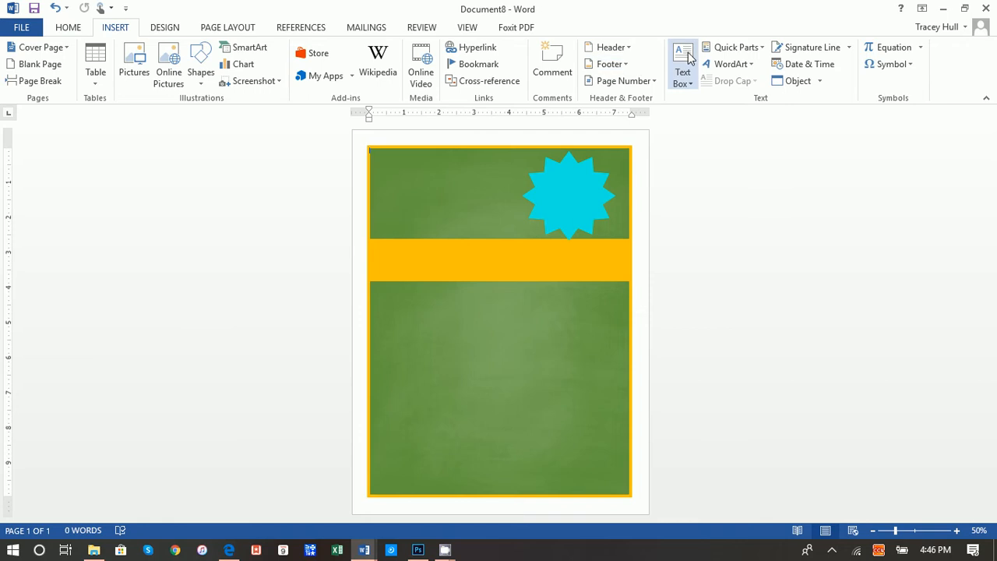
pyautogui.click(685, 78)
pyautogui.click(710, 393)
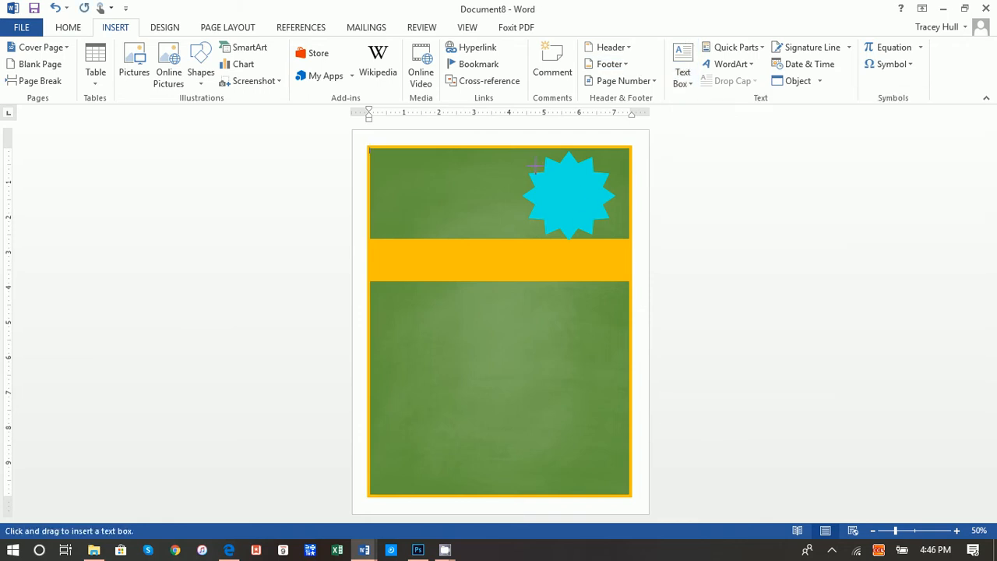
pyautogui.moveTo(542, 177); pyautogui.dragTo(611, 234)
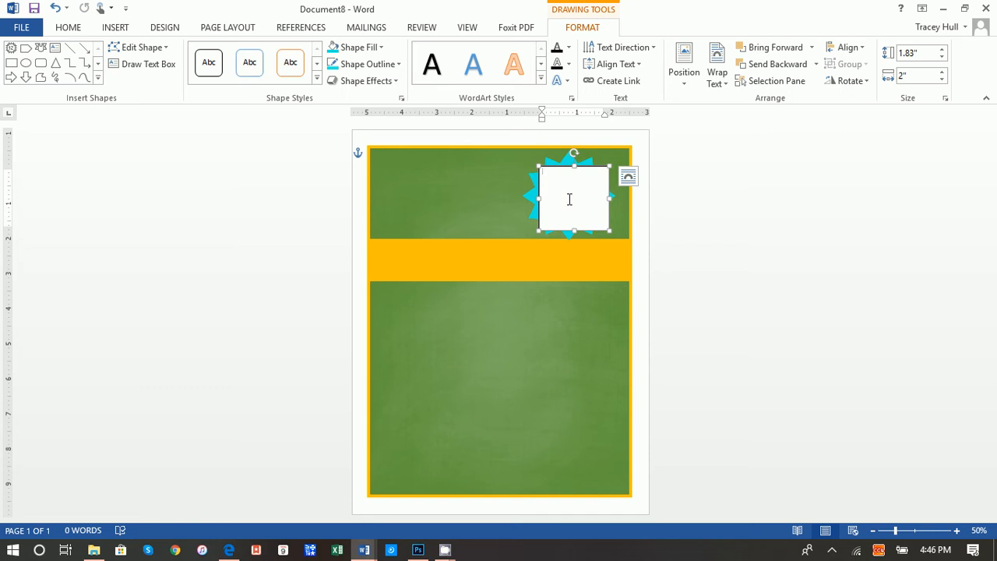
# - Give the text box on the star no fill and no outline
pyautogui.click(362, 47)
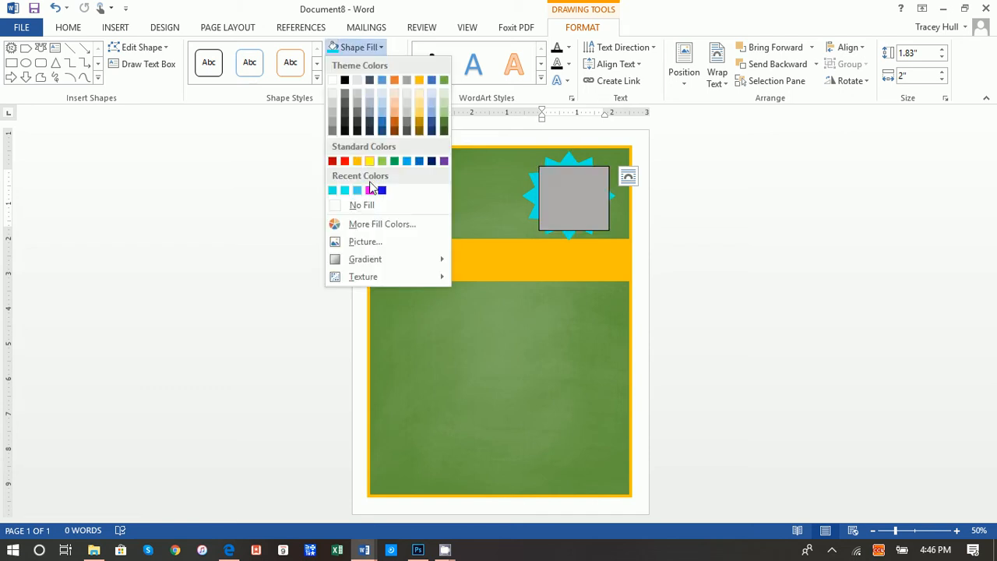
pyautogui.click(370, 206)
pyautogui.click(366, 64)
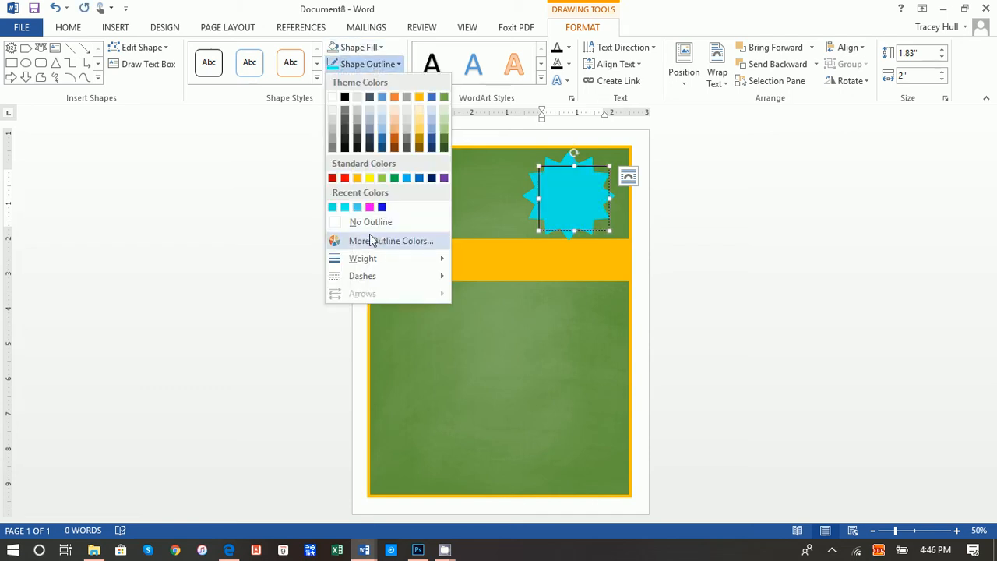
pyautogui.click(369, 222)
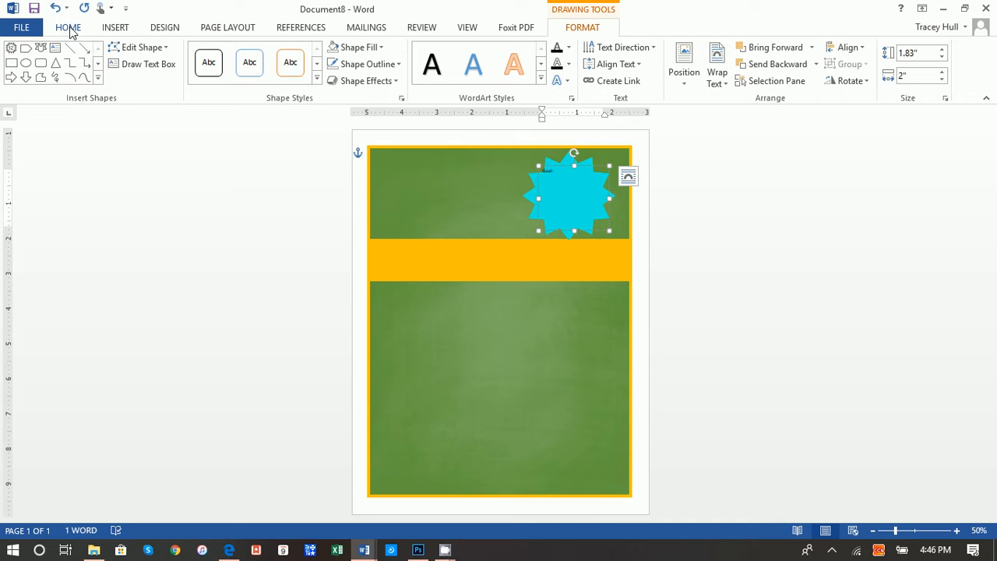
# - Enter "Goal:" and "$350,000" on two lines in the text box and centre both lines
pyautogui.write('s')
pyautogui.moveTo(574, 187); pyautogui.dragTo(495, 162)
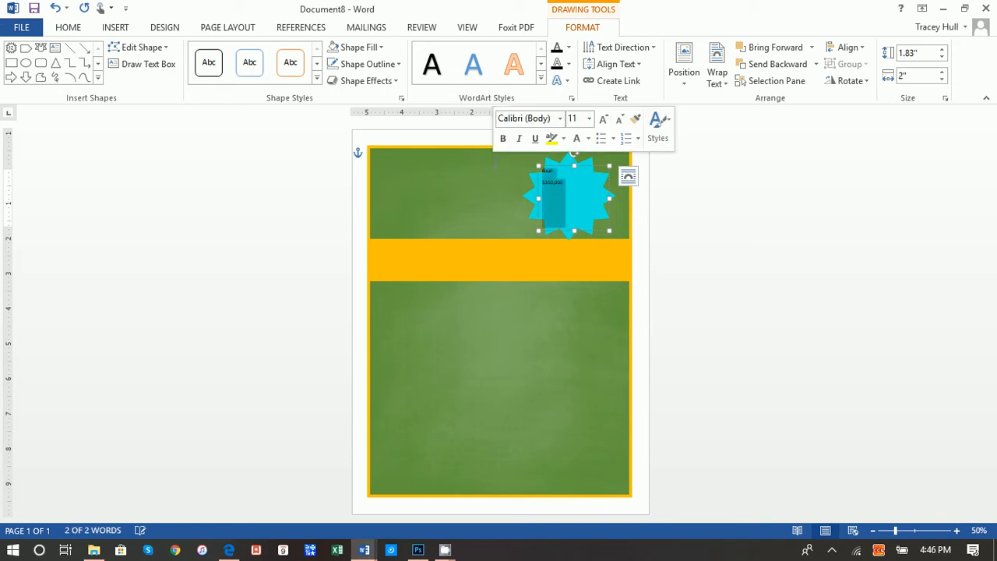
pyautogui.click(70, 28)
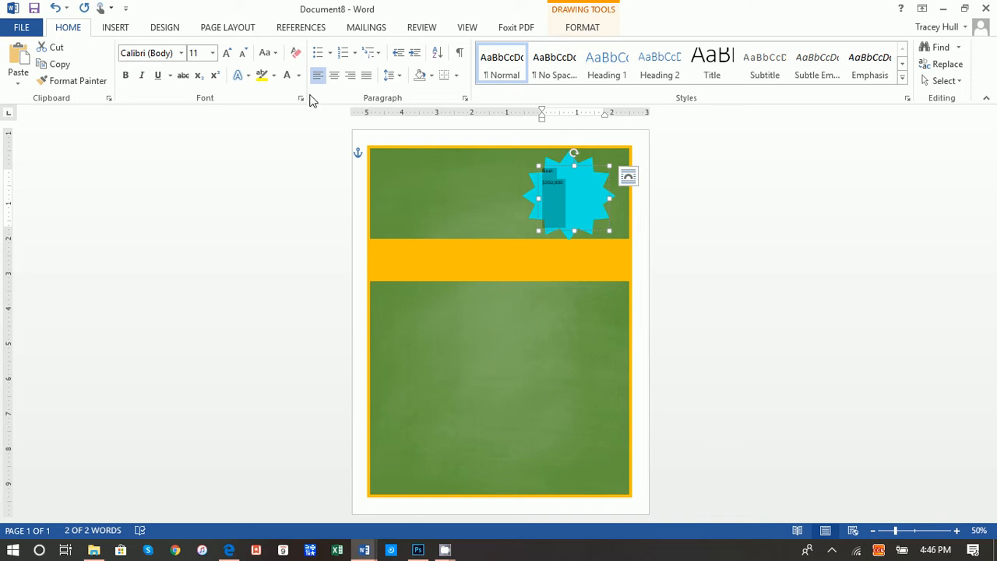
pyautogui.click(333, 75)
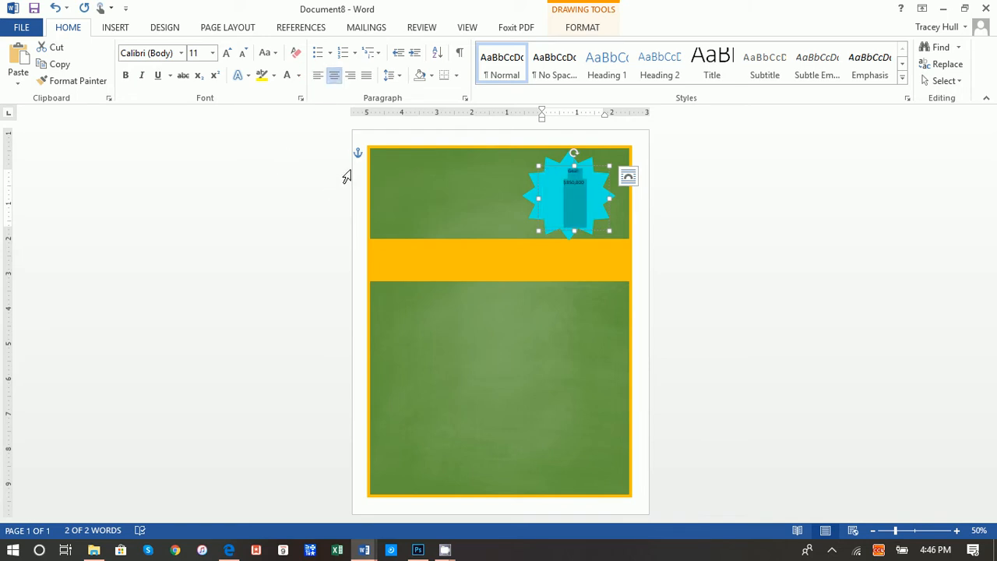
# - Set the goal text's spacing after to 0 pt and its line spacing to Single
pyautogui.click(394, 78)
pyautogui.click(411, 201)
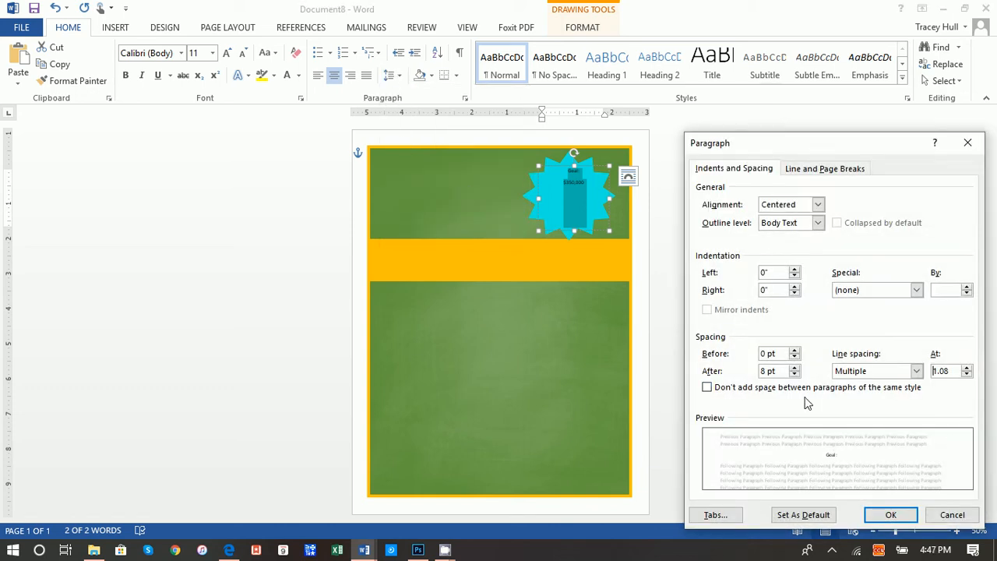
pyautogui.click(794, 374)
pyautogui.click(794, 374)
pyautogui.click(863, 374)
pyautogui.click(863, 385)
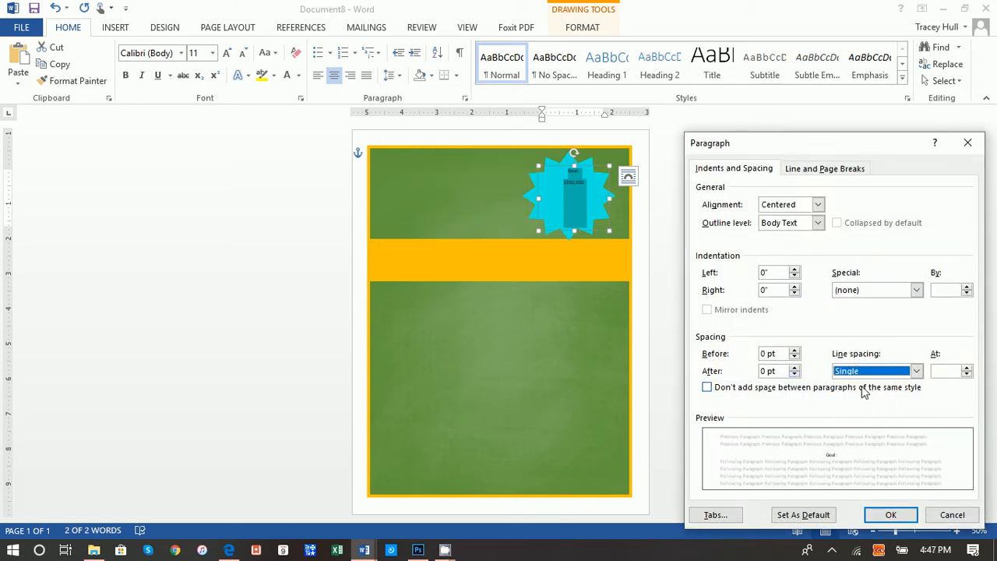
pyautogui.click(888, 515)
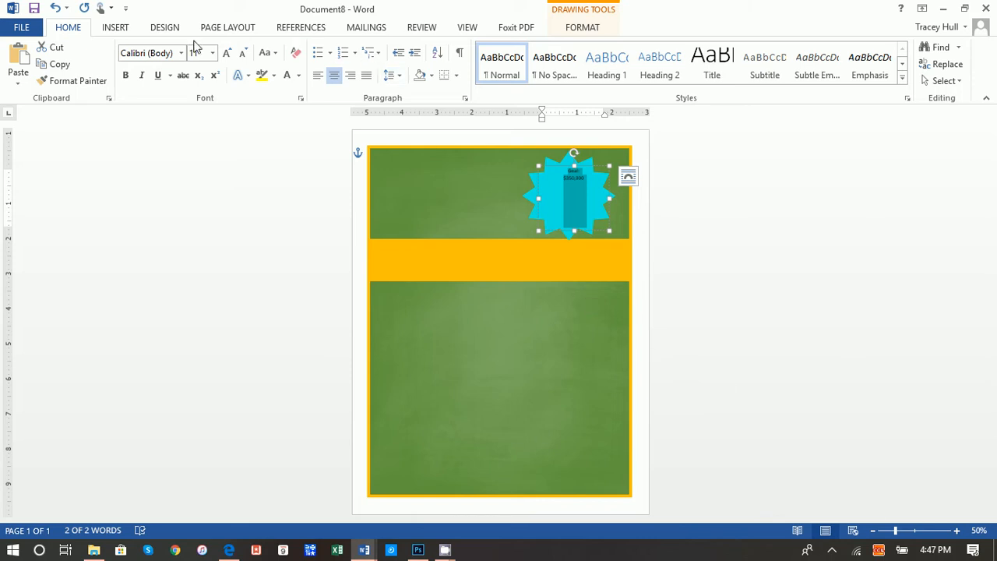
# - Colour the goal text white and give its letters the automatic black outline
pyautogui.click(287, 78)
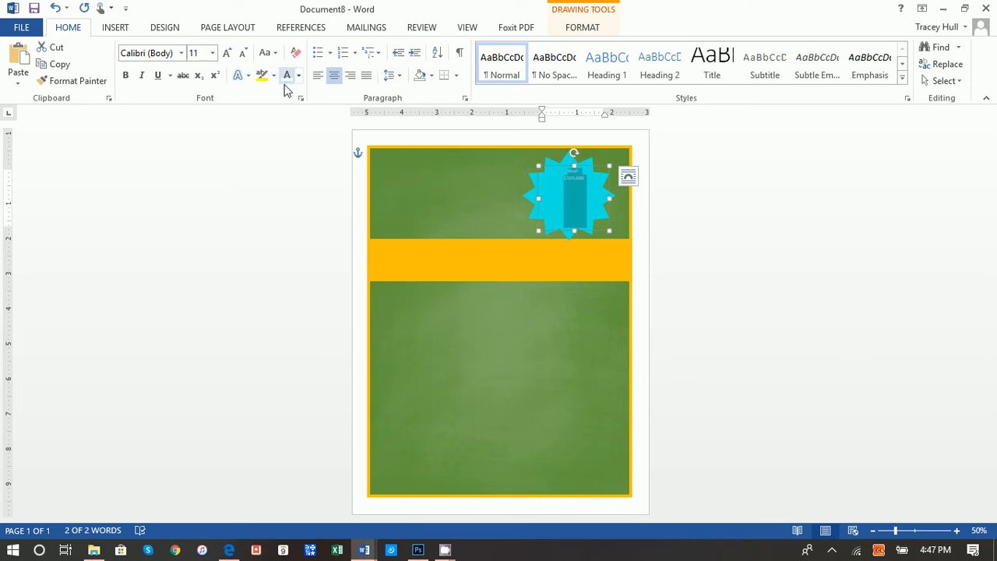
pyautogui.click(243, 75)
pyautogui.moveTo(257, 218)
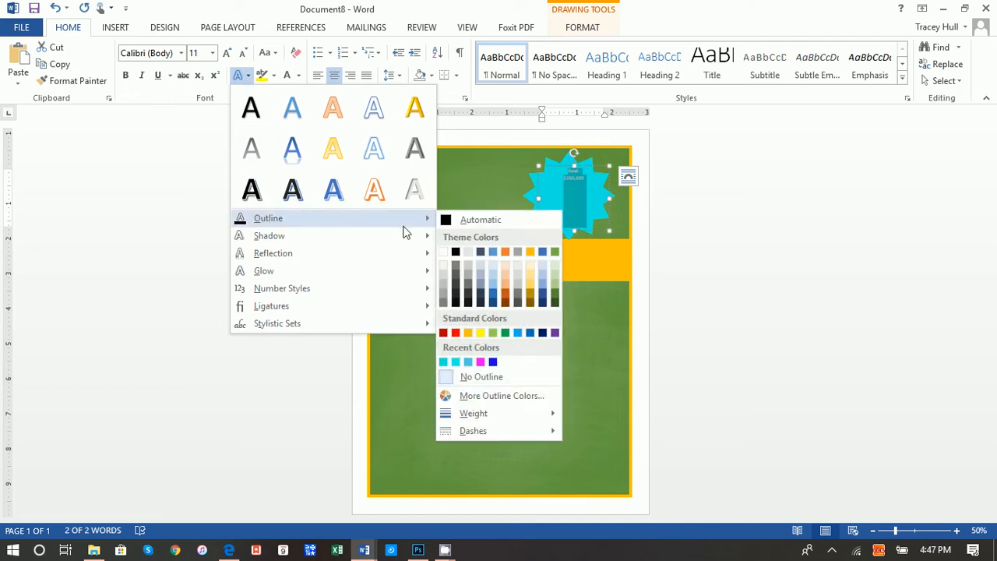
pyautogui.click(472, 224)
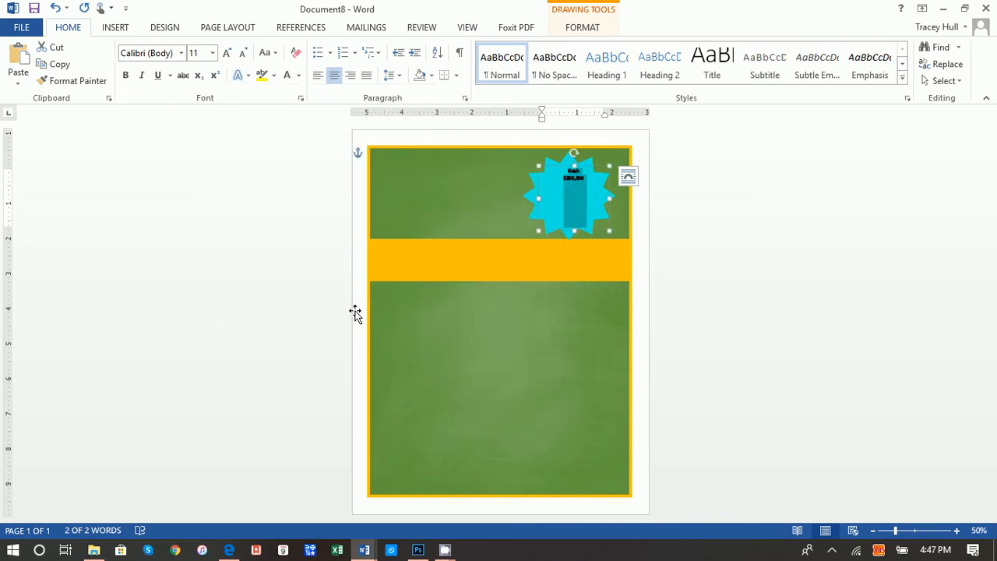
# - Set the goal text to size 22 in the KG Blank Space Solid font
pyautogui.click(200, 53)
pyautogui.press('Return')
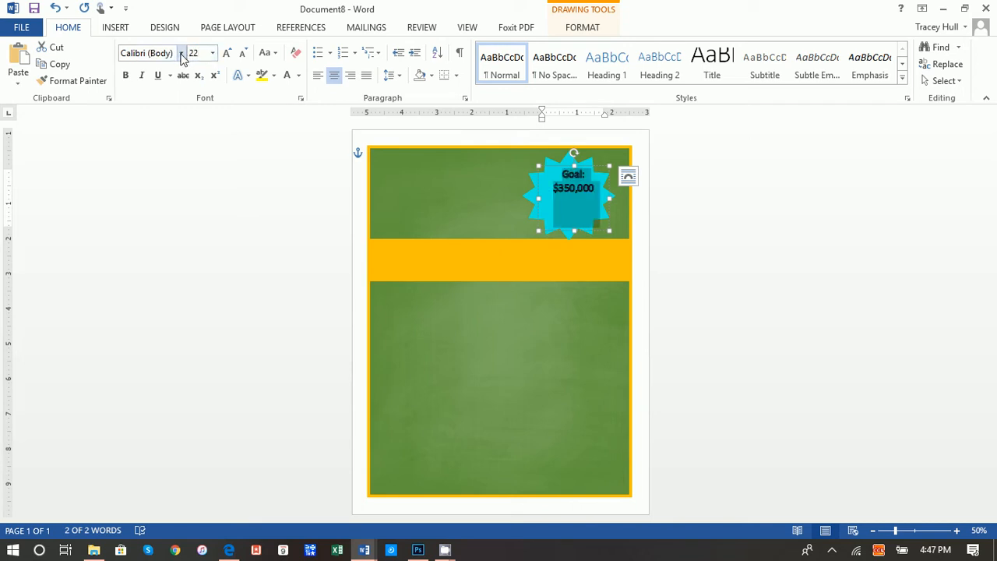
pyautogui.click(181, 54)
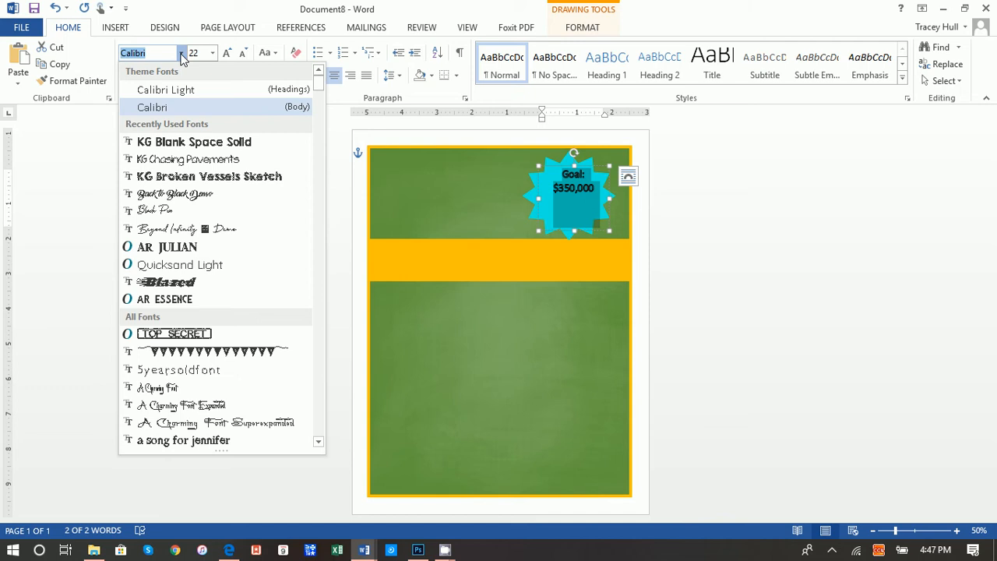
pyautogui.click(193, 143)
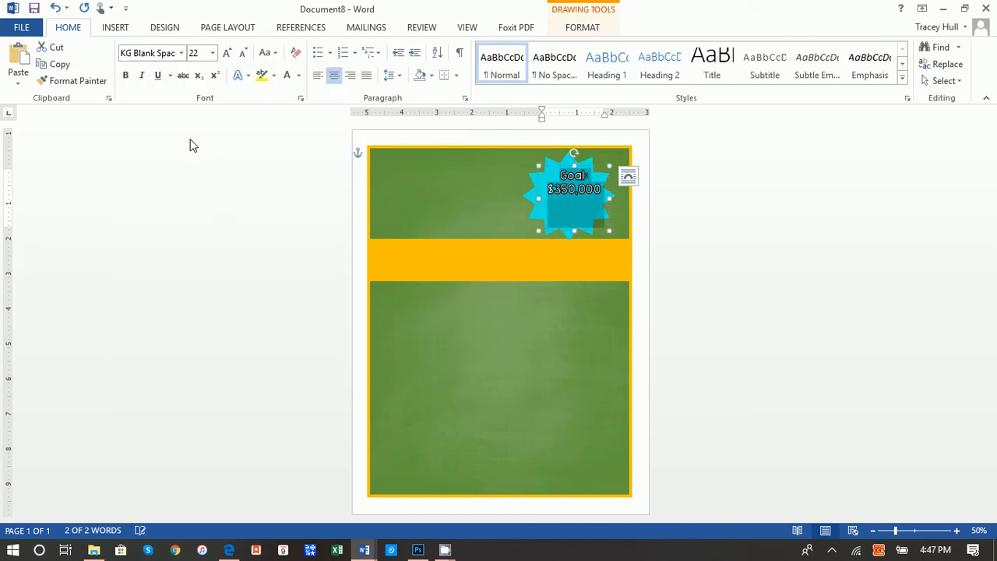
# - Shrink the star slightly and reposition the text box so the goal text sits centred in it, then deselect
pyautogui.moveTo(562, 165); pyautogui.dragTo(557, 178)
pyautogui.click(583, 168)
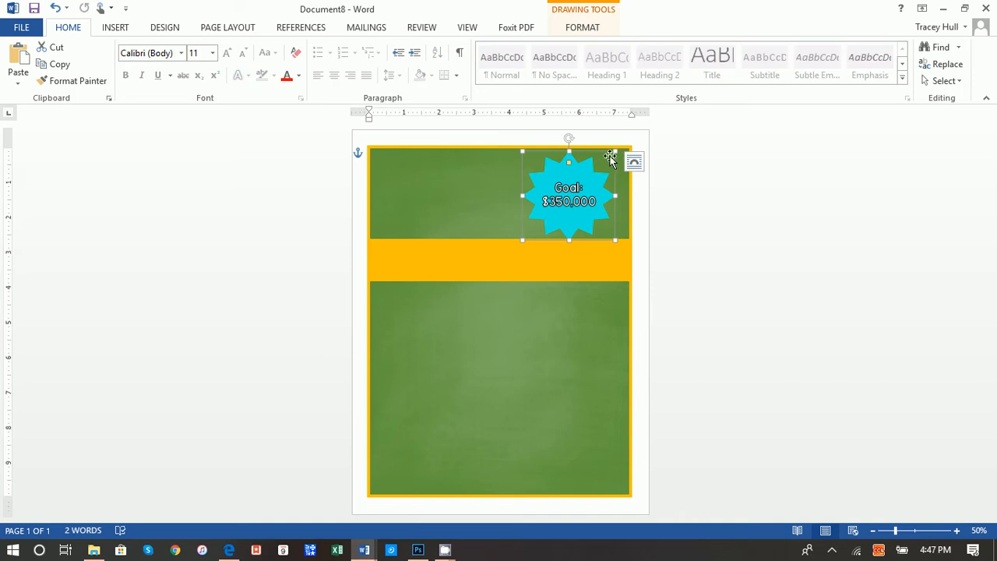
pyautogui.moveTo(614, 150); pyautogui.dragTo(584, 177)
pyautogui.click(582, 185)
pyautogui.click(584, 180)
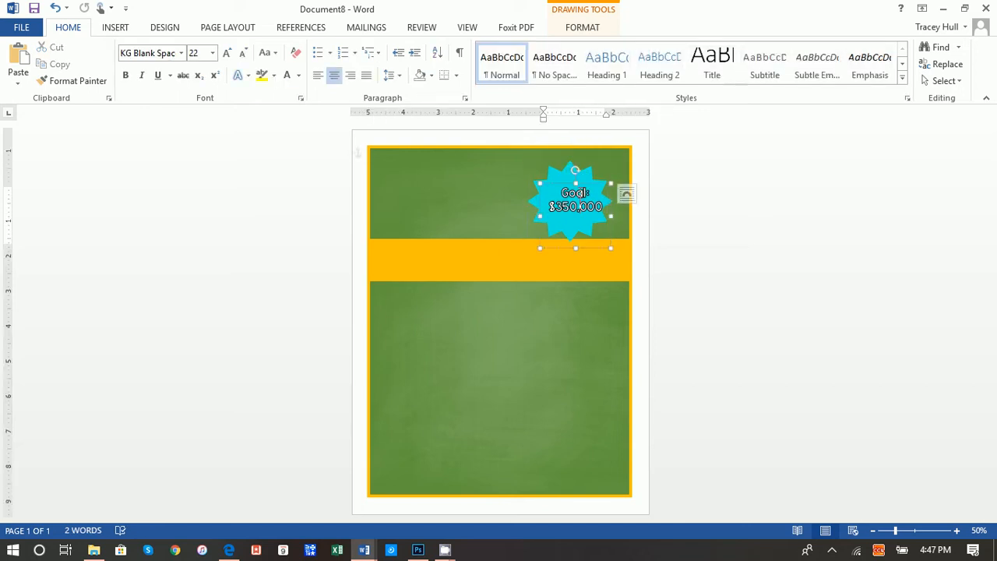
pyautogui.click(574, 183)
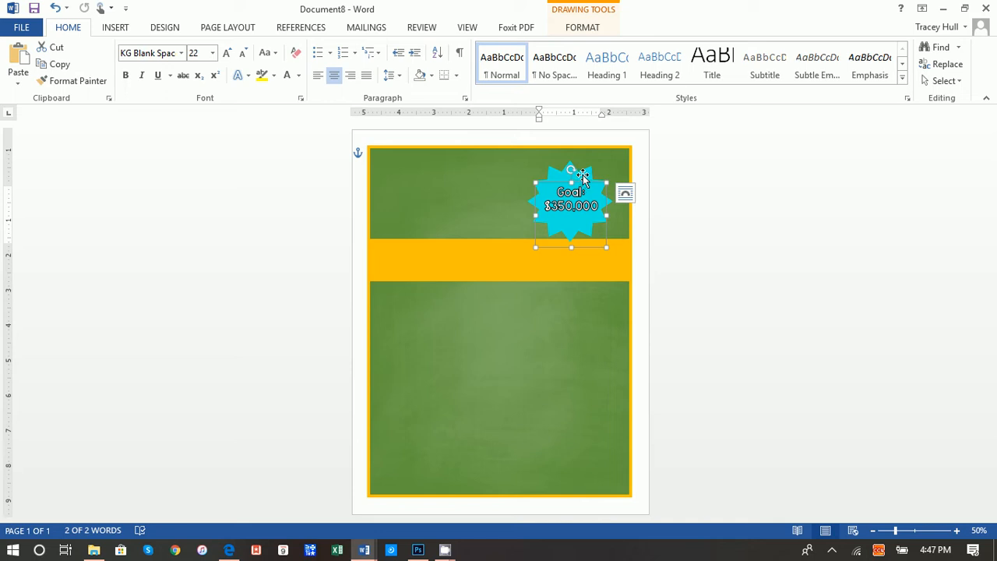
pyautogui.click(693, 315)
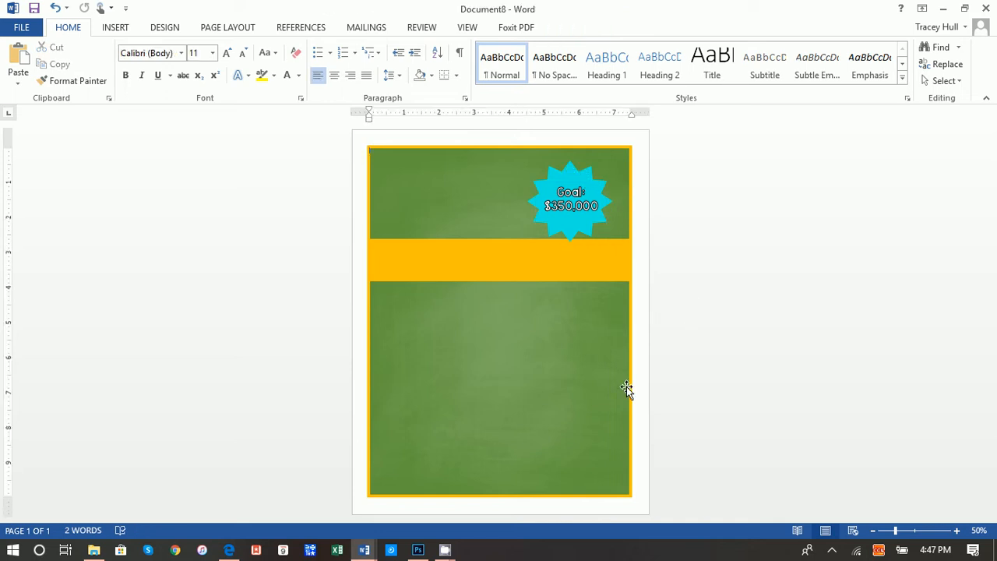
# - Switch to the Edge browser and search Google Images for "fundraiser thermometer clipart .png"
pyautogui.click(228, 549)
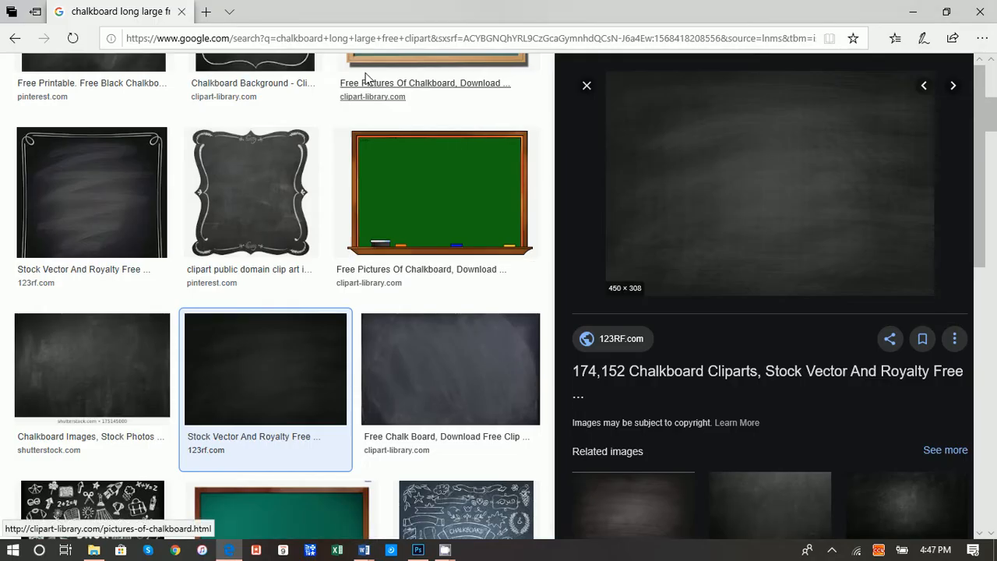
pyautogui.click(320, 39)
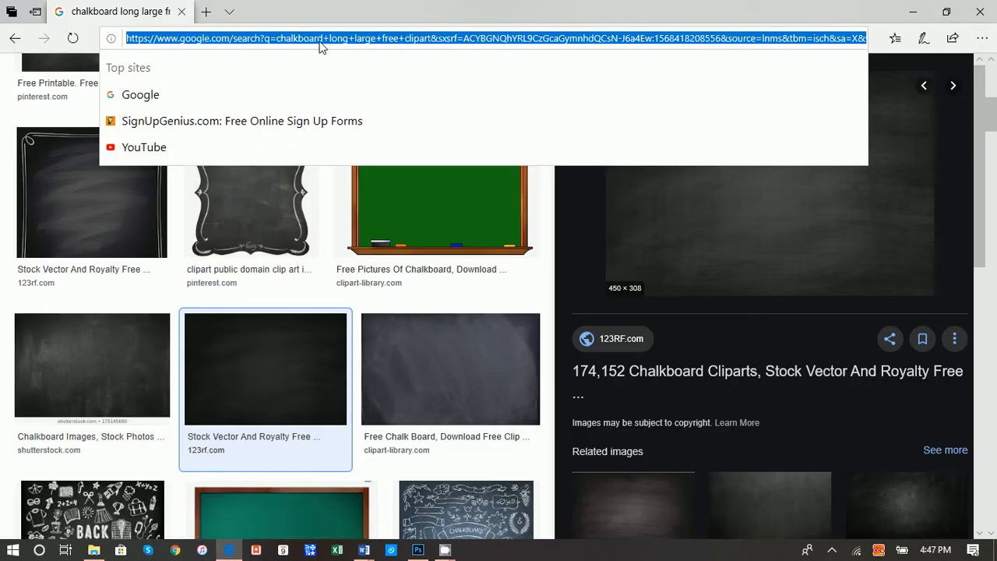
pyautogui.write('goog')
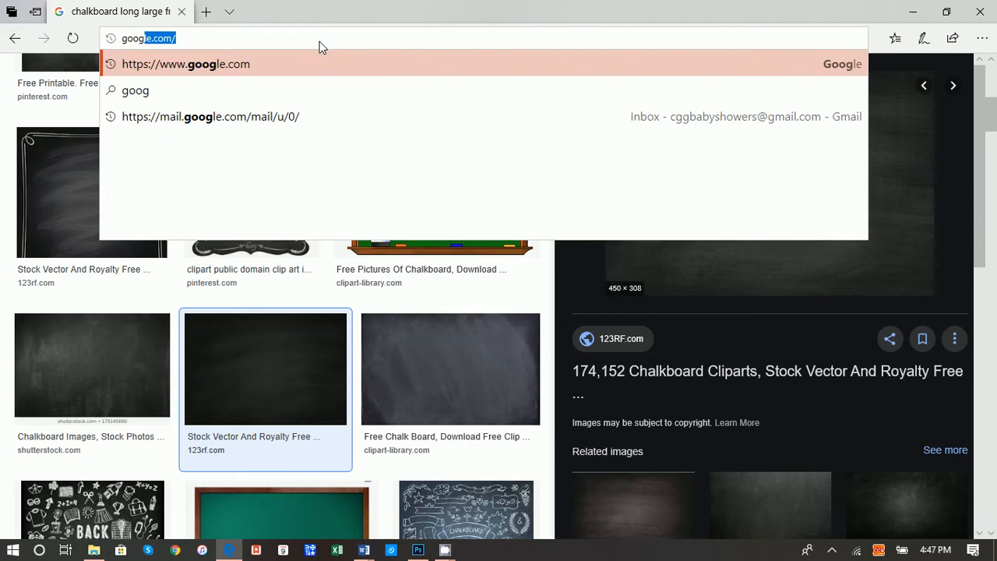
pyautogui.press('Return')
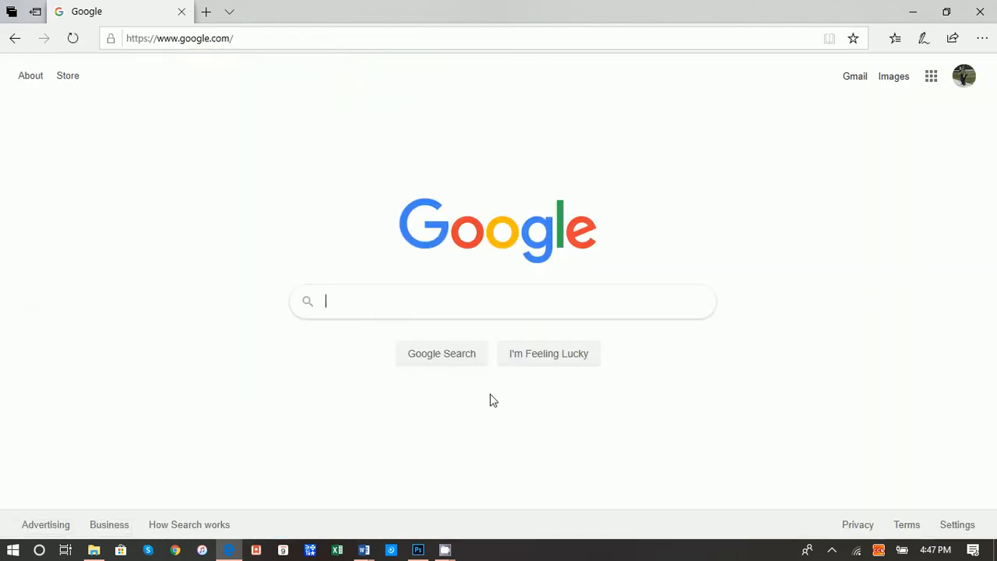
pyautogui.write('fu')
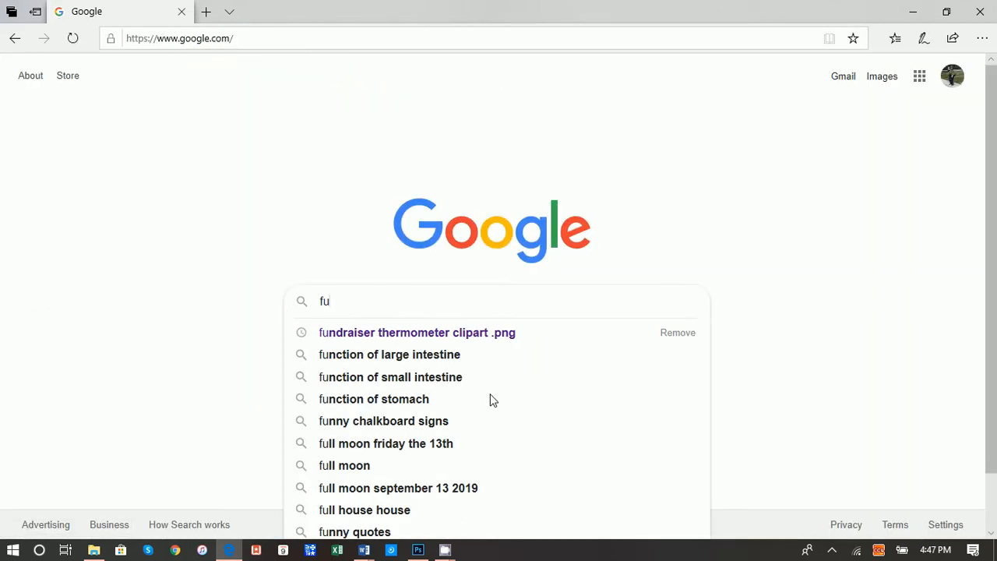
pyautogui.press('Down')
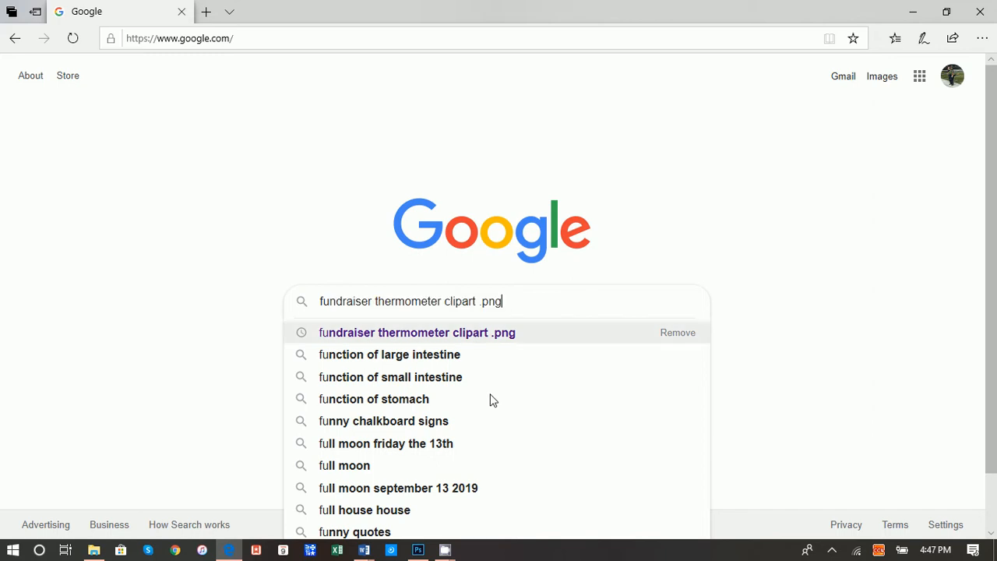
pyautogui.press('Return')
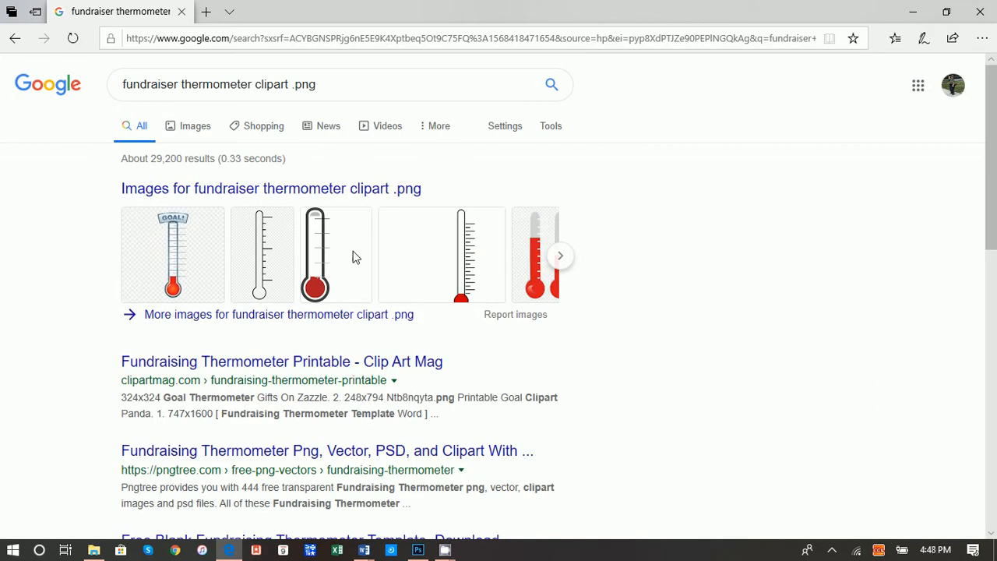
pyautogui.click(199, 126)
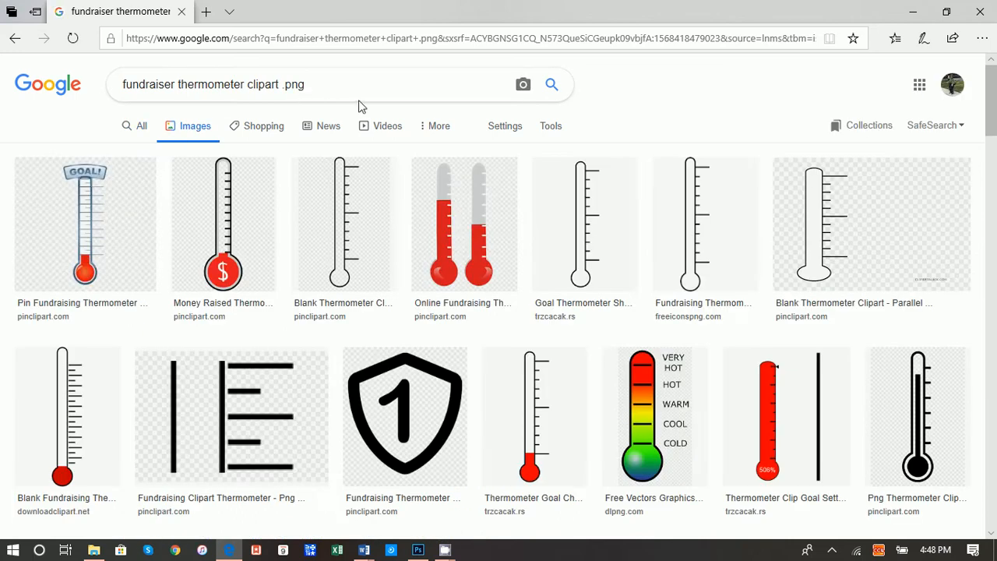
# - Preview the blank thermometer images from freeiconspng.com and trzcacak.rs to compare their backgrounds
pyautogui.click(679, 226)
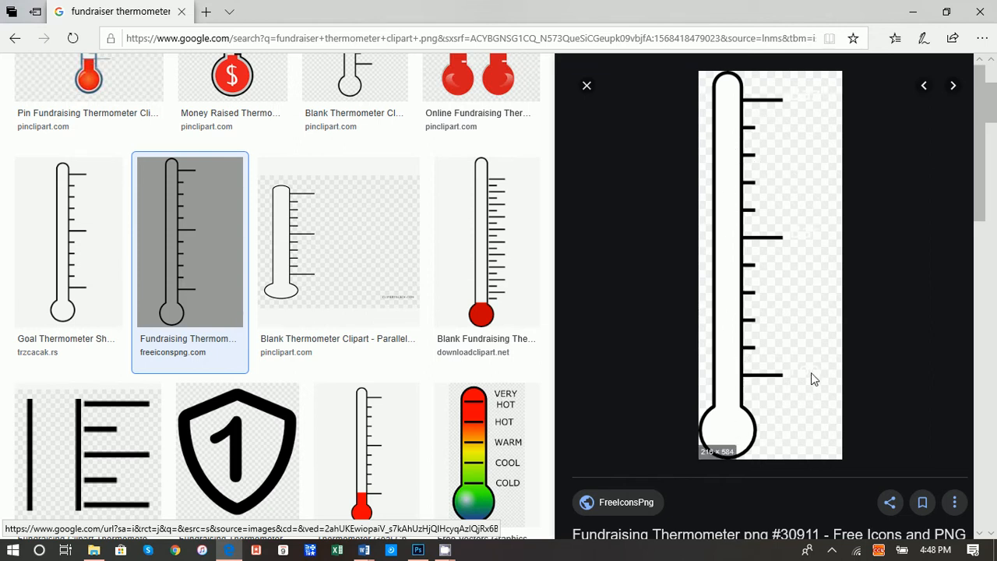
pyautogui.click(587, 85)
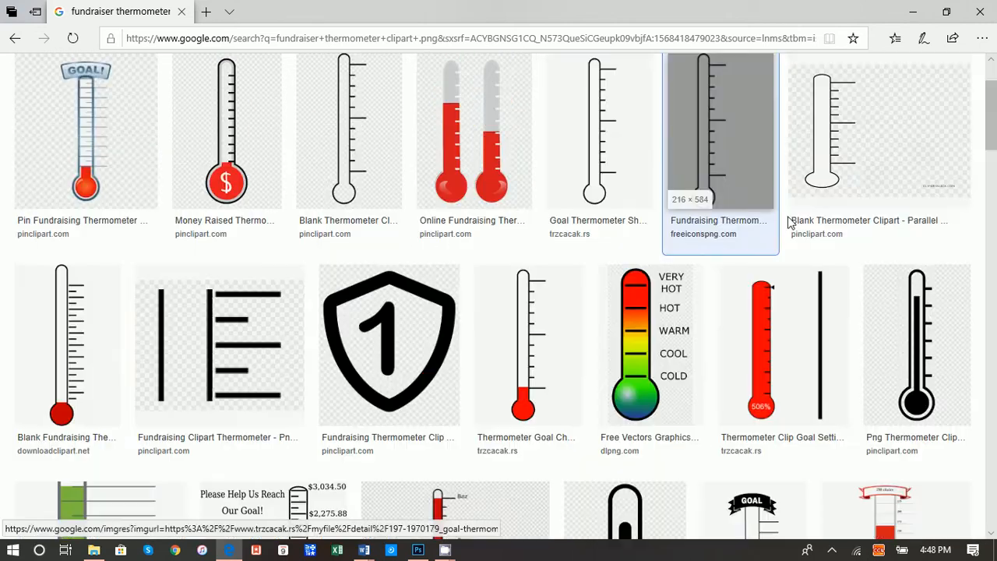
pyautogui.click(627, 158)
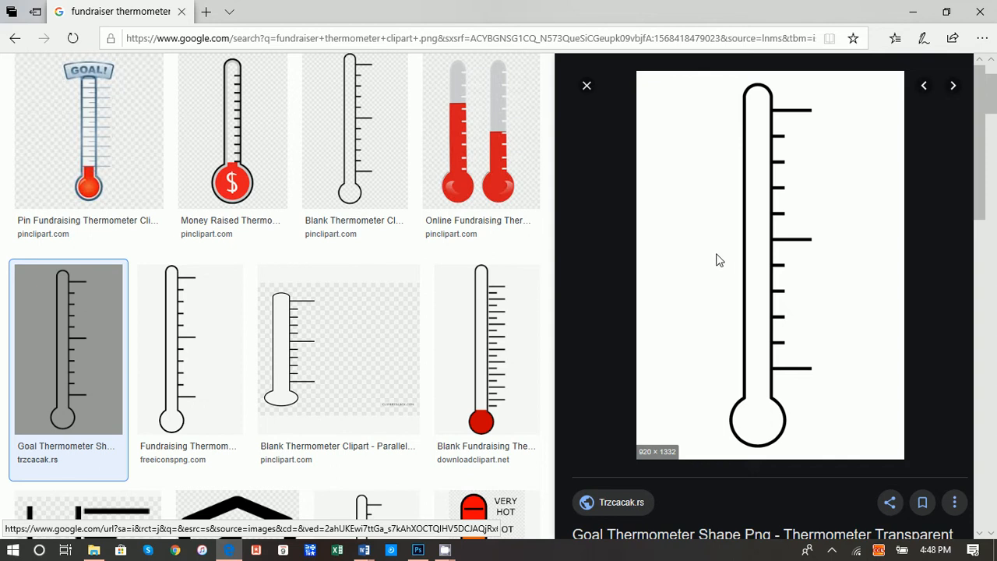
pyautogui.click(586, 86)
# - Save the blank thermometer image from freeiconspng.com as the PNG fundraising-thermometer-png-23 in the Thermometer folder, then close its preview
pyautogui.click(697, 127)
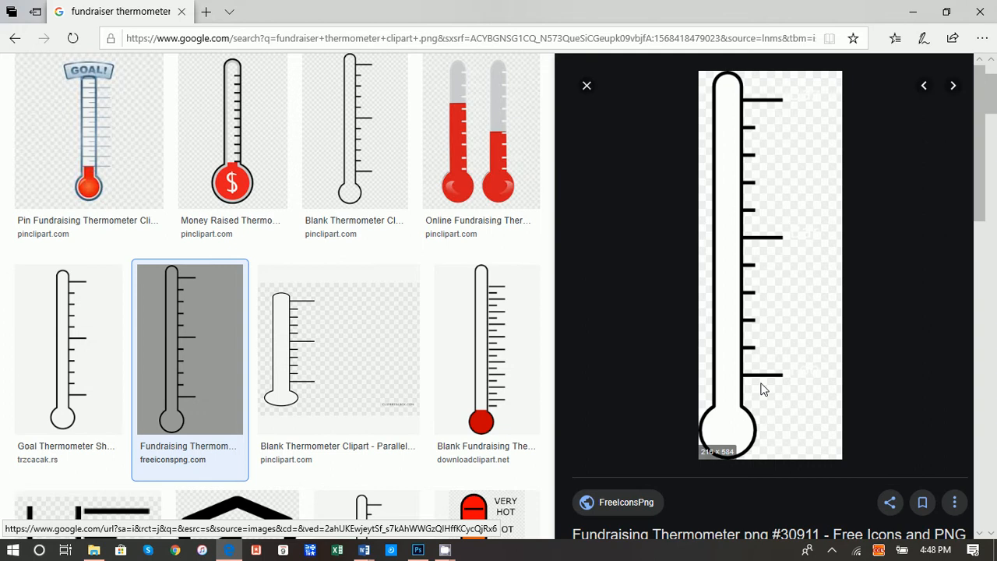
pyautogui.rightClick(767, 296)
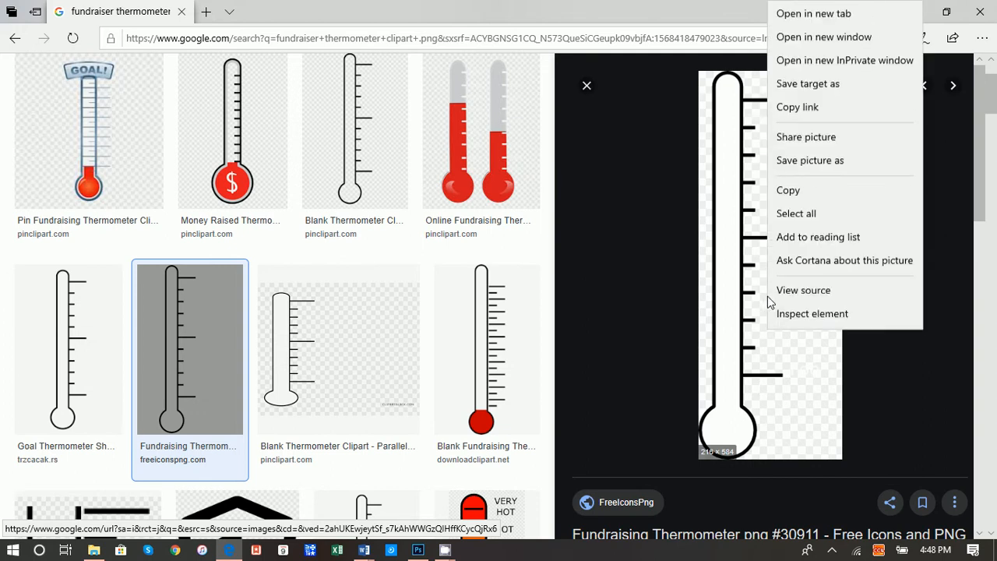
pyautogui.click(823, 162)
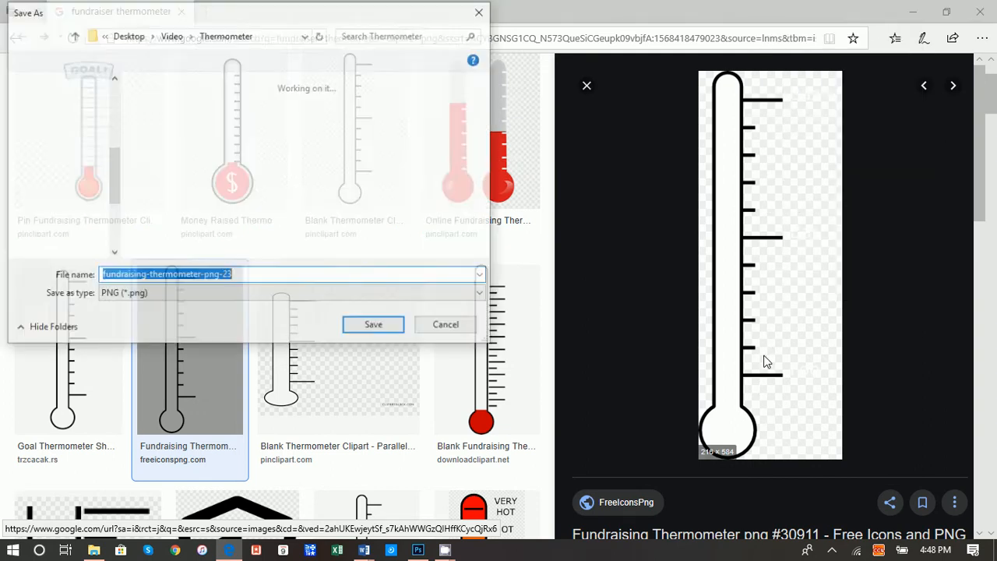
pyautogui.click(383, 330)
pyautogui.click(535, 276)
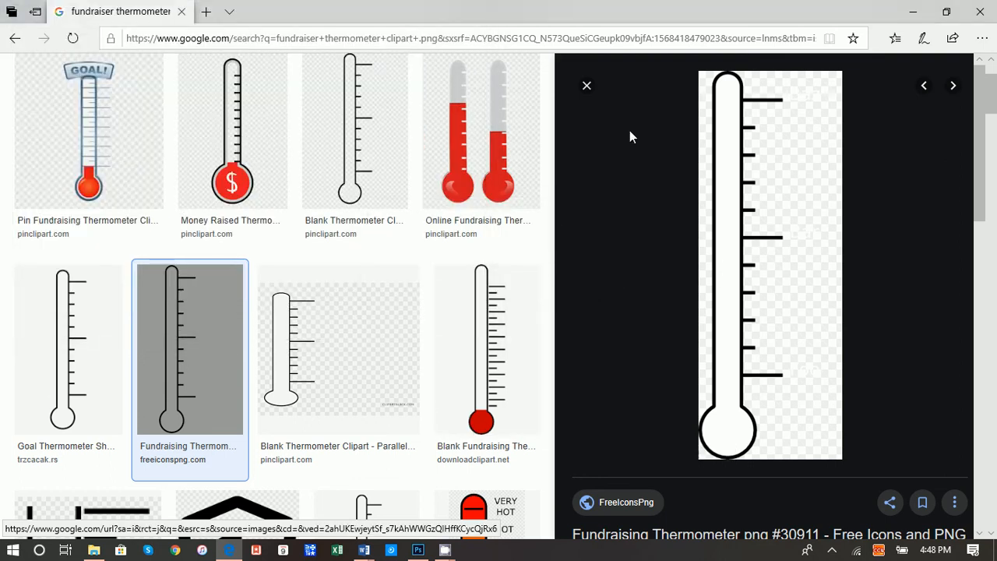
pyautogui.click(587, 86)
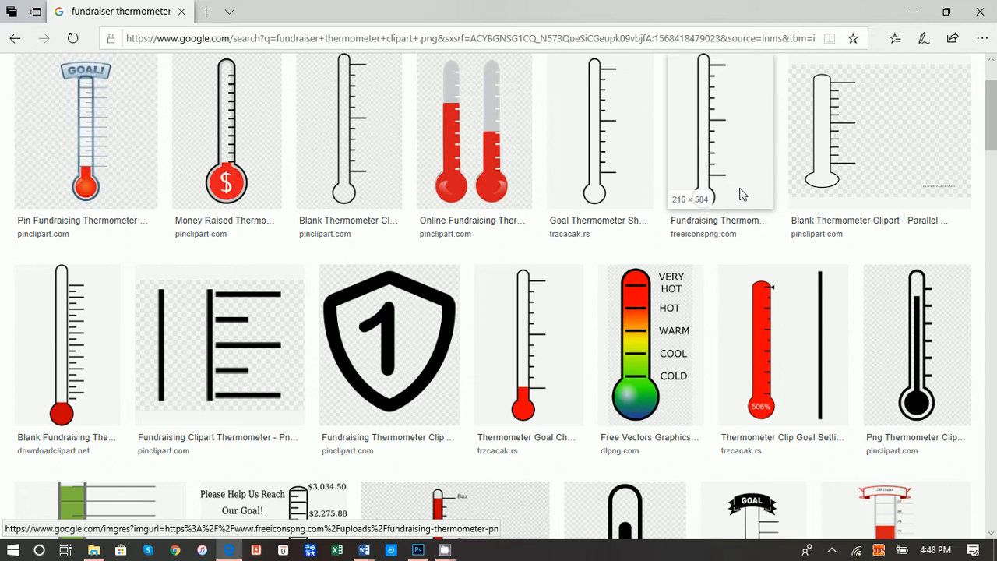
# - Switch to Document8 in Word and insert the picture fundraising-thermometer-png-23 from the Thermometer folder
pyautogui.moveTo(365, 552)
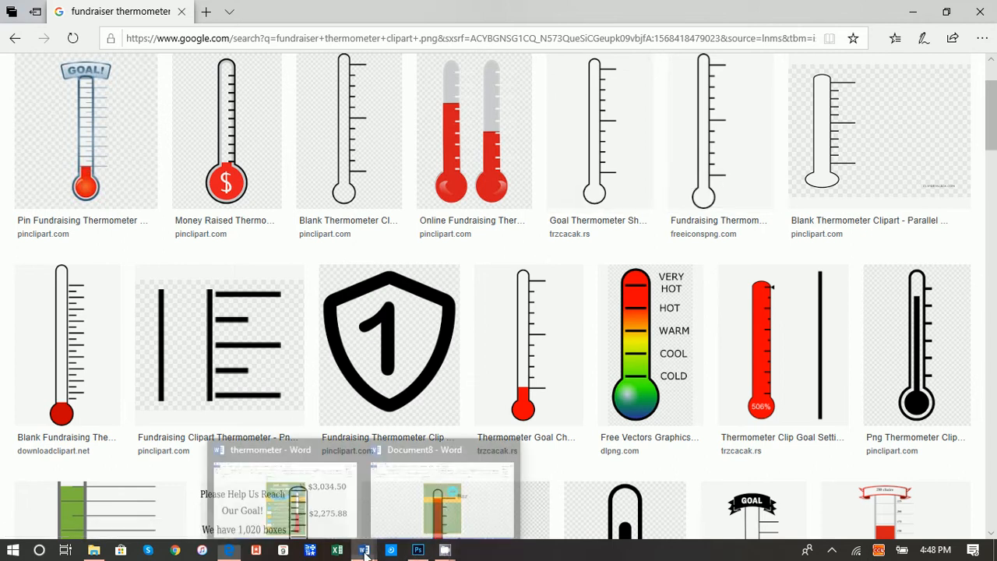
pyautogui.click(441, 498)
pyautogui.click(117, 29)
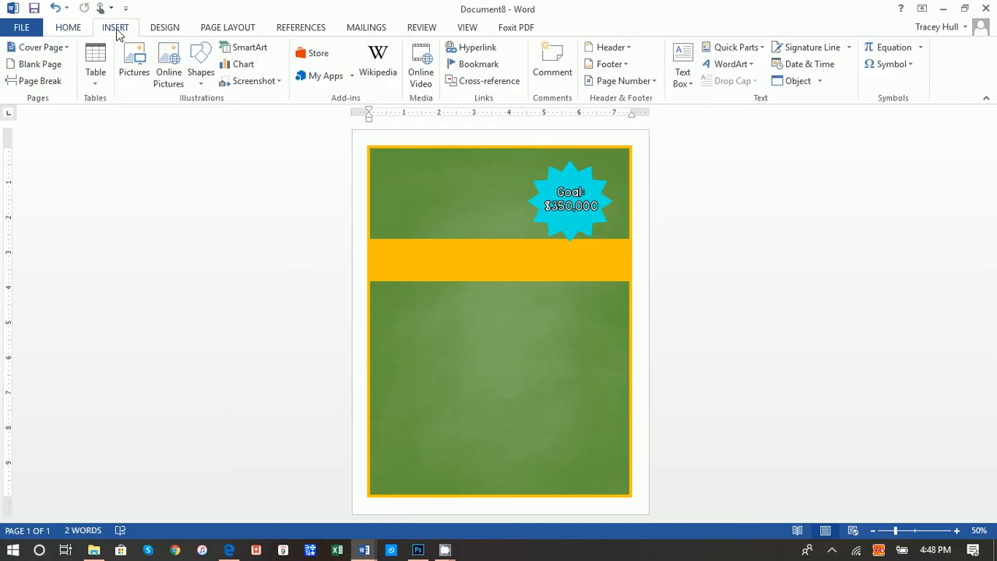
pyautogui.click(200, 62)
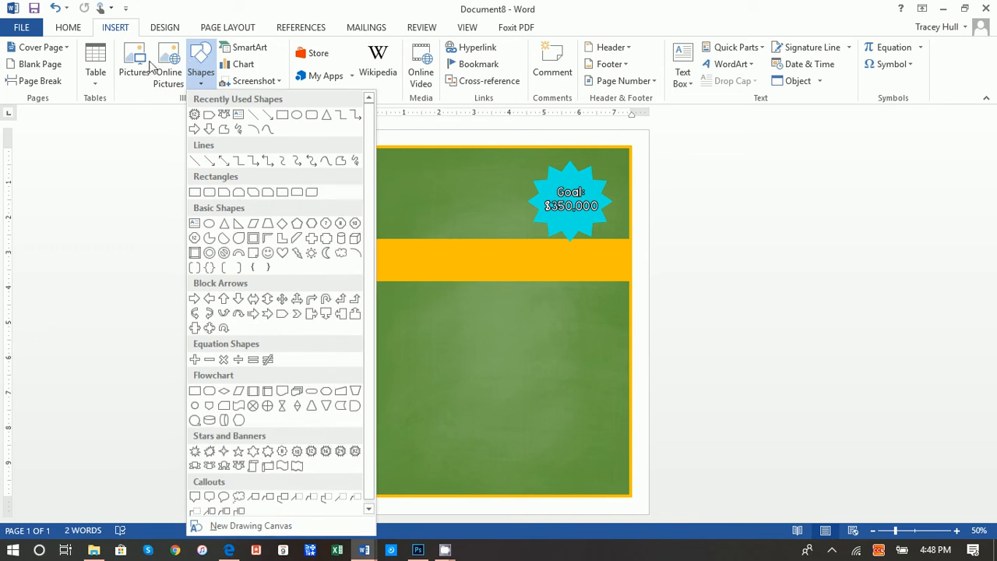
pyautogui.click(137, 68)
pyautogui.click(138, 69)
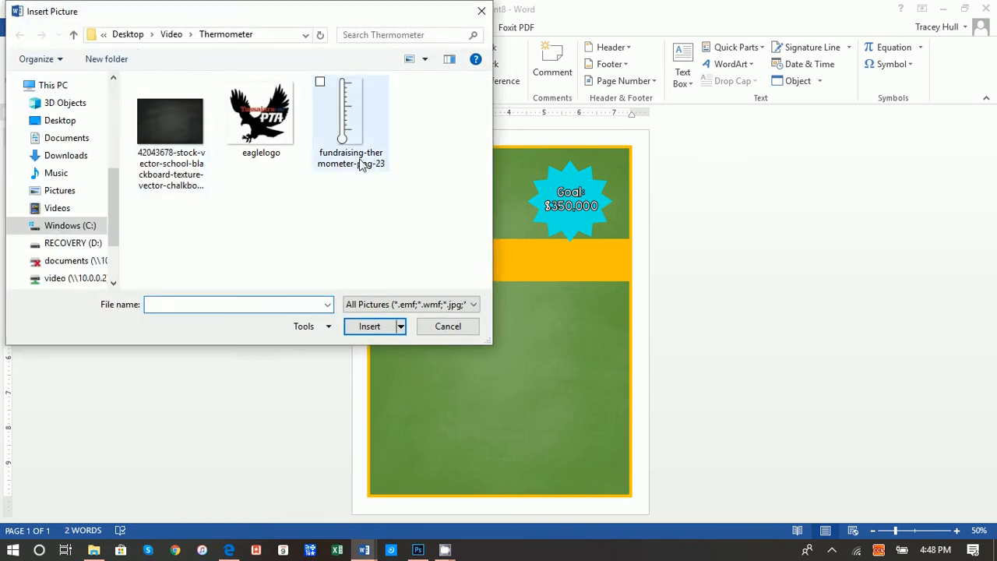
pyautogui.click(359, 156)
pyautogui.click(372, 324)
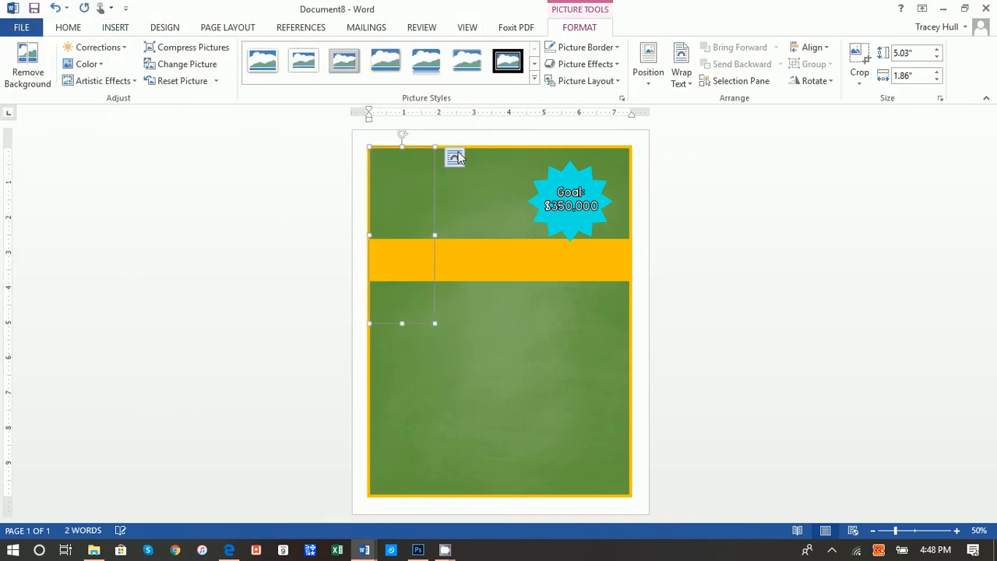